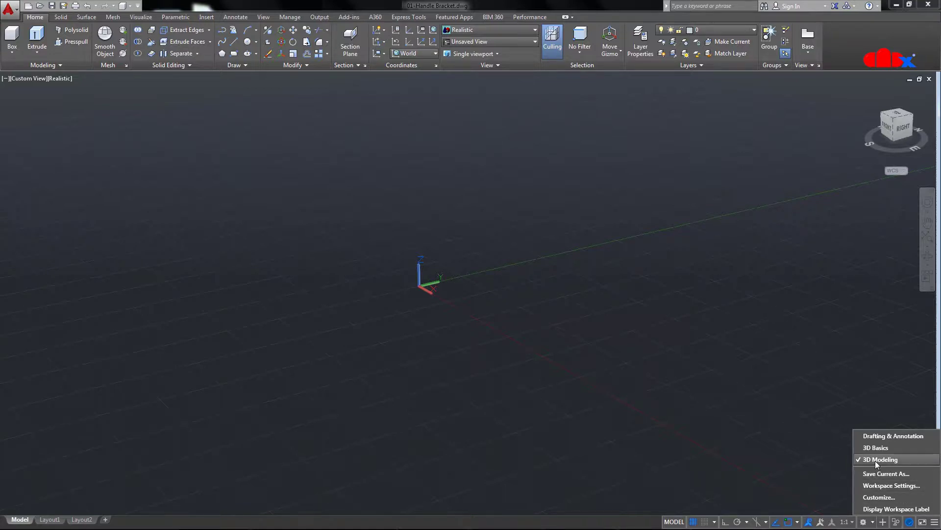
- Keep the 3D Modeling workspace and switch the view to parallel projection
{"action": "left_click", "coordinate": [828, 458]}
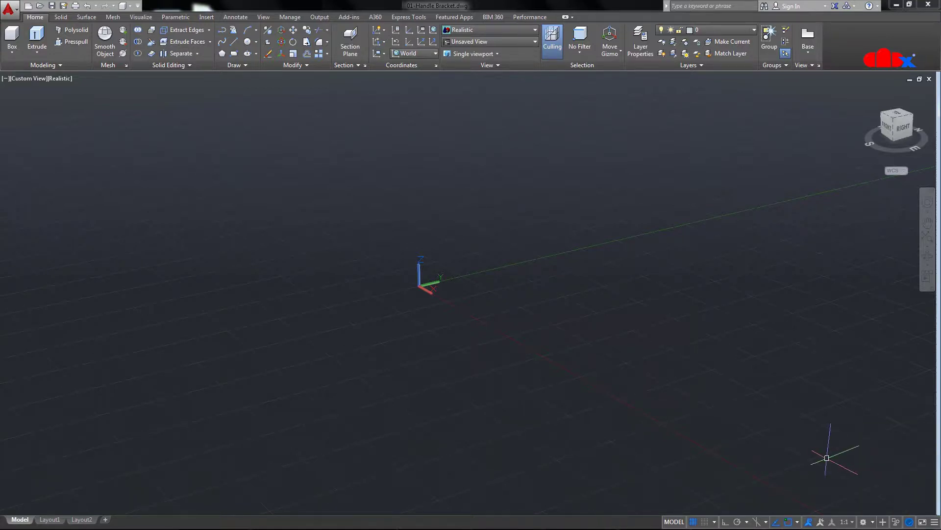
{"action": "right_click", "coordinate": [893, 133]}
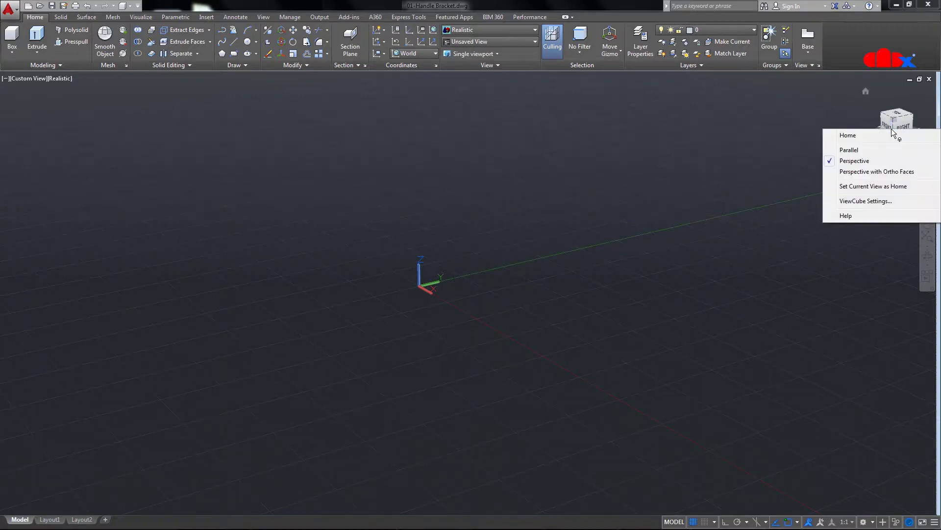
{"action": "left_click", "coordinate": [859, 153]}
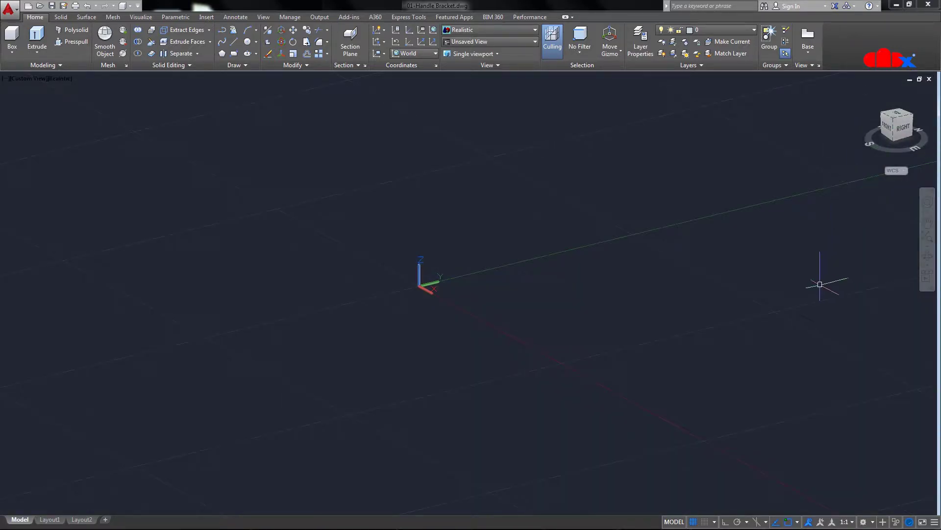
- Review the grid, Object Snap and 3D Object Snap drafting settings, then accept them
{"action": "right_click", "coordinate": [698, 524]}
{"action": "left_click", "coordinate": [699, 495]}
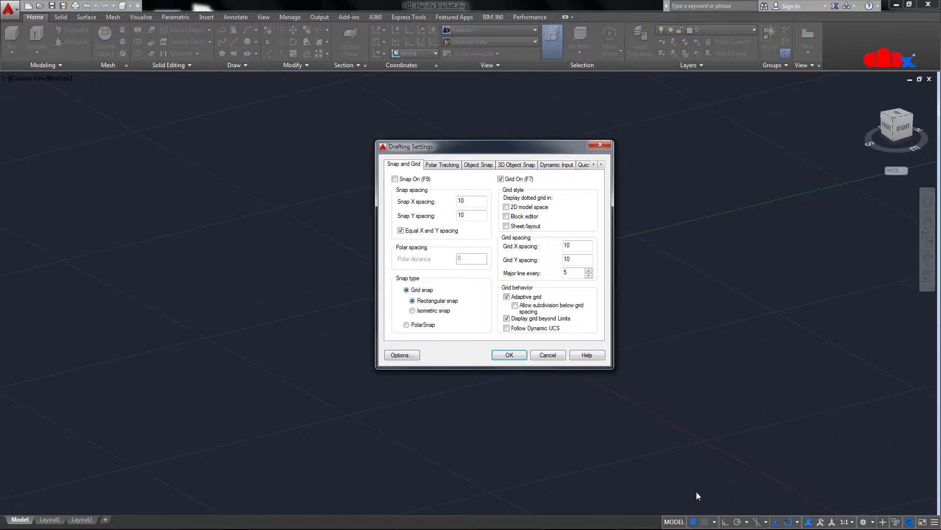
{"action": "left_click", "coordinate": [478, 165]}
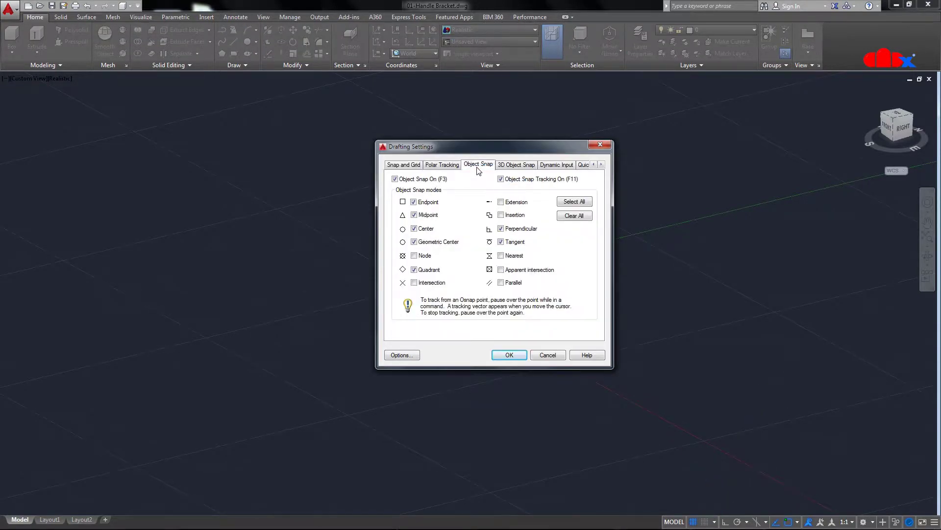
{"action": "left_click", "coordinate": [514, 165]}
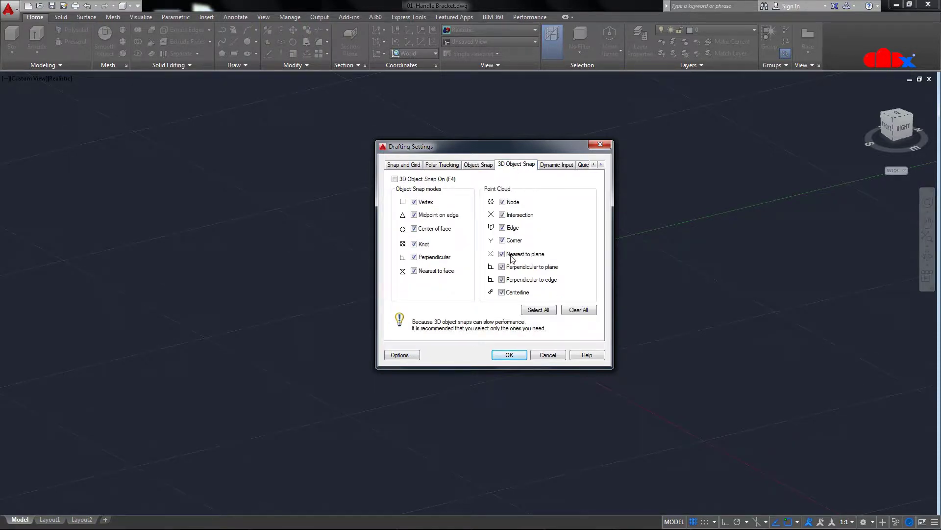
{"action": "left_click", "coordinate": [513, 354]}
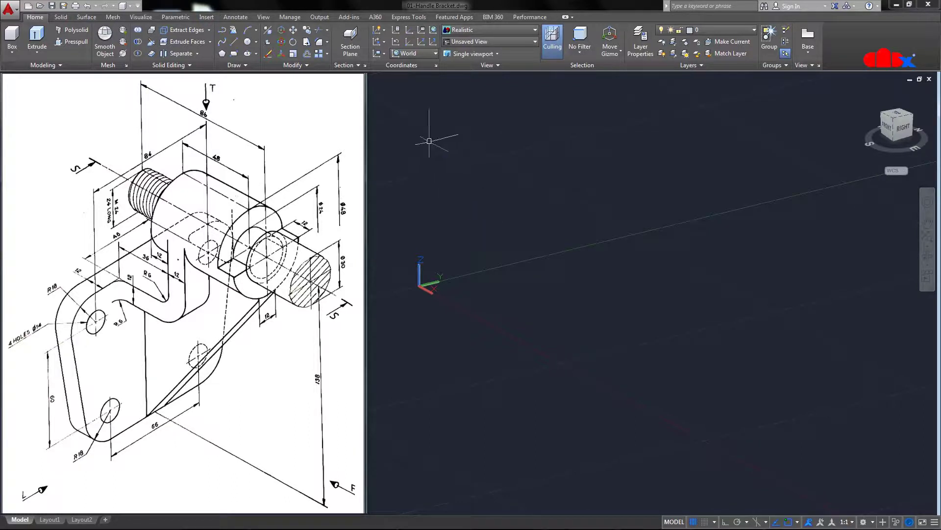
{"action": "left_click", "coordinate": [413, 54]}
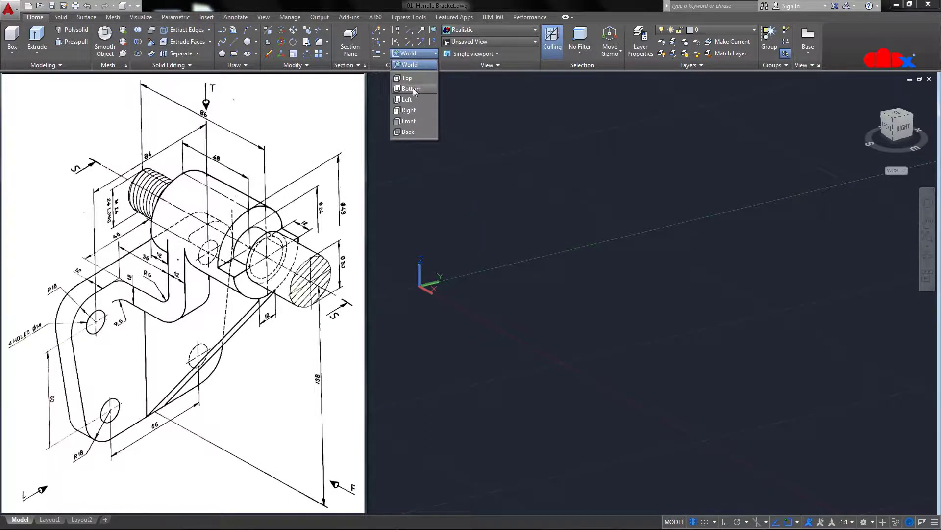
{"action": "left_click", "coordinate": [413, 111]}
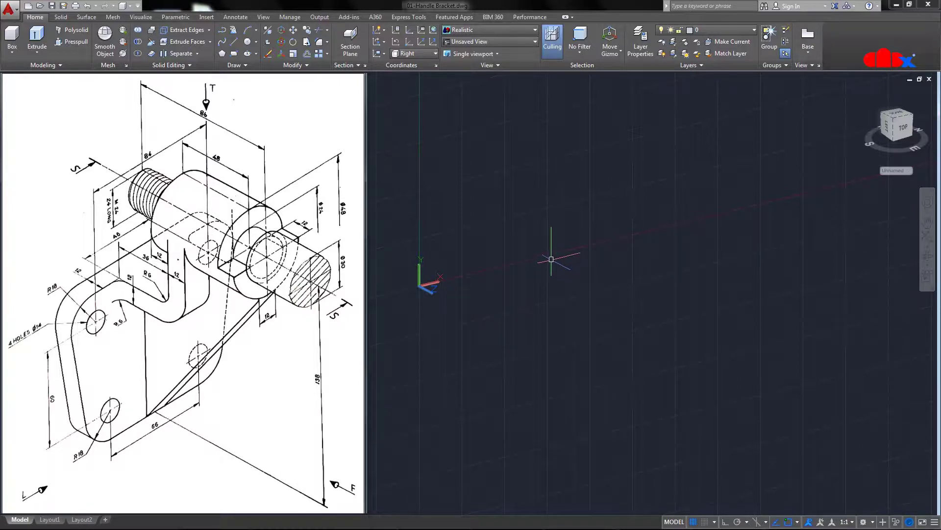
{"action": "left_click", "coordinate": [424, 54]}
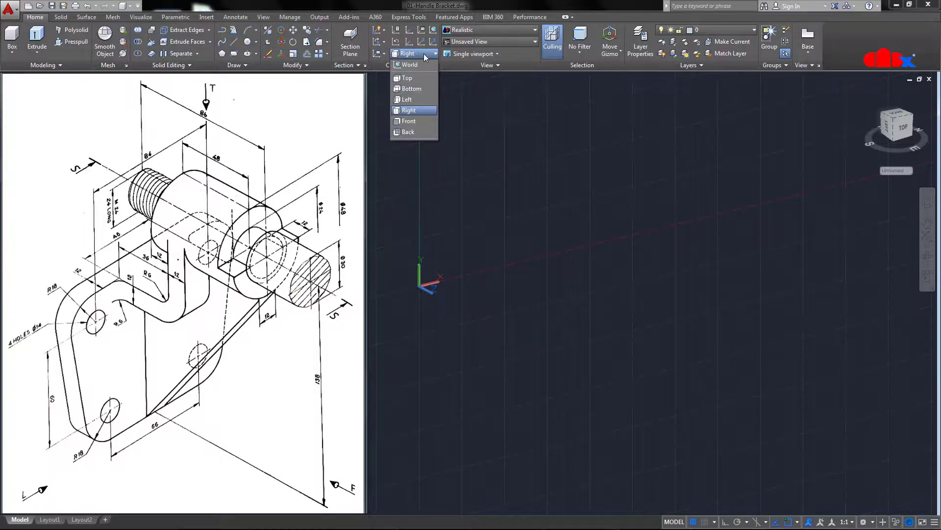
{"action": "left_click", "coordinate": [412, 121]}
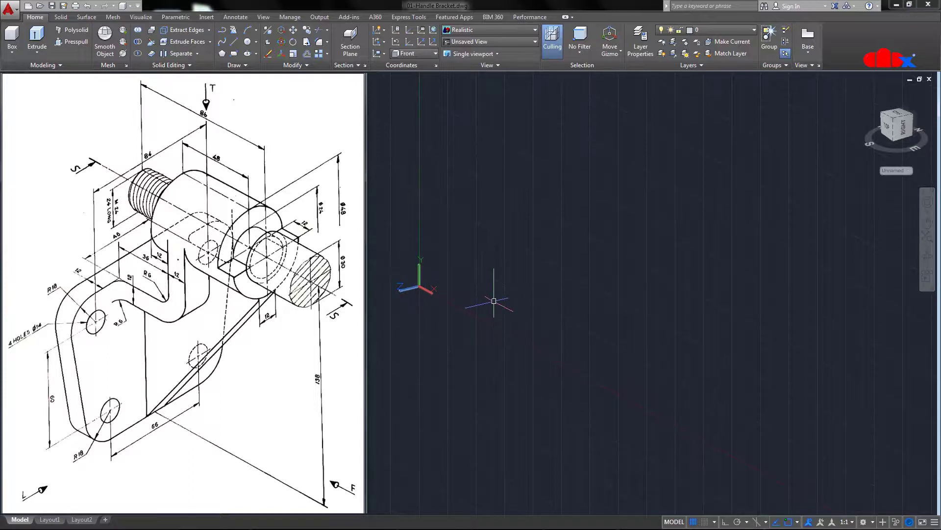
{"action": "left_click", "coordinate": [425, 55]}
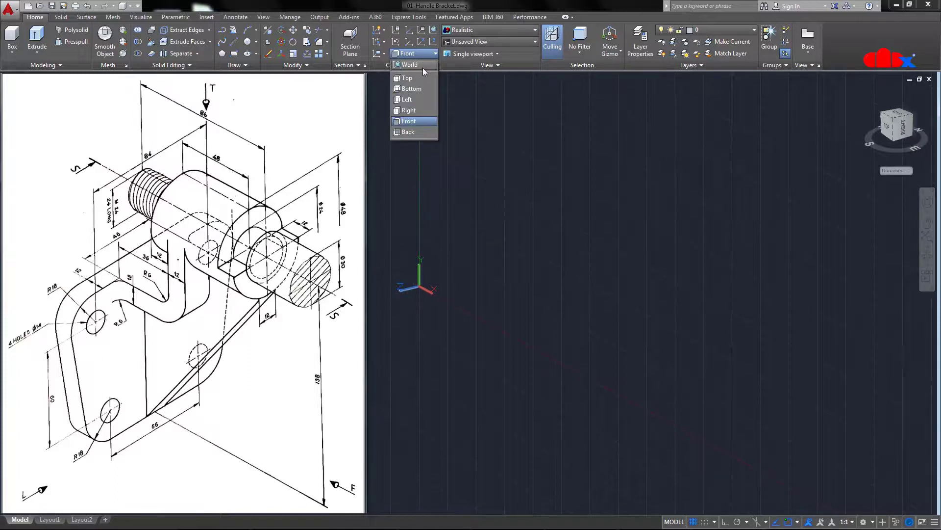
{"action": "left_click", "coordinate": [412, 64]}
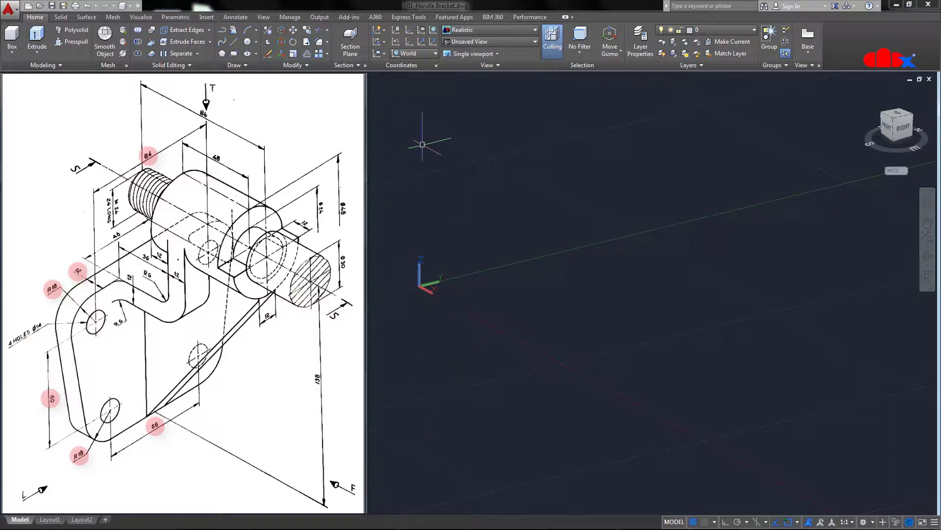
- Align the UCS to the Right plane and draw a radius-18 circle
{"action": "left_click", "coordinate": [421, 54]}
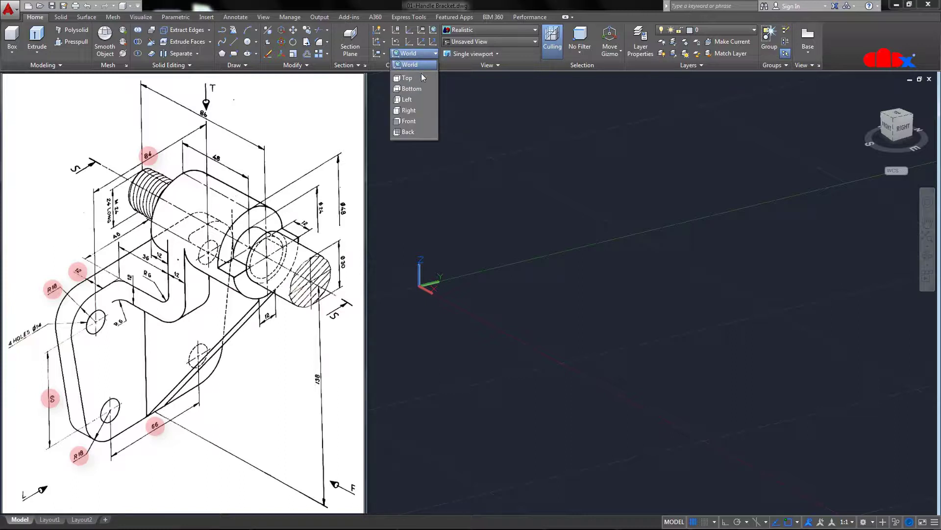
{"action": "left_click", "coordinate": [421, 111]}
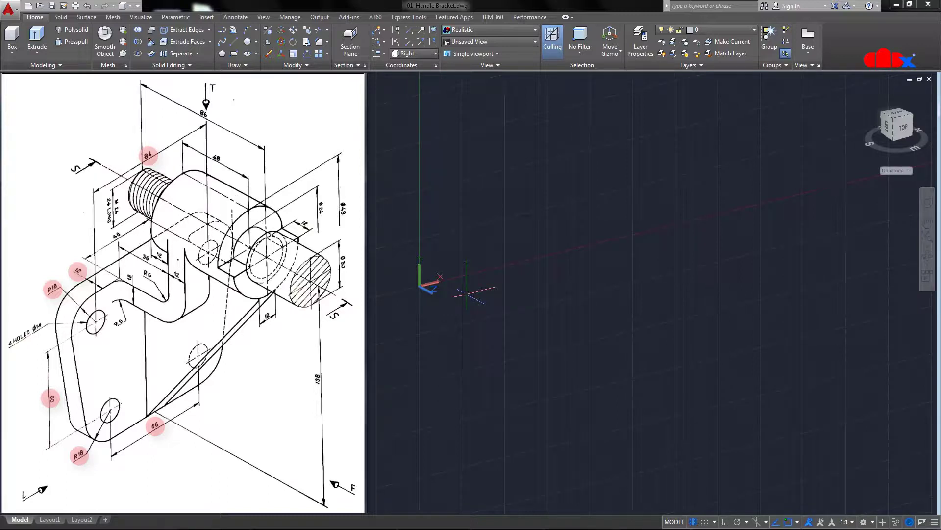
{"action": "type", "text": "c"}
{"action": "key", "text": "Return"}
{"action": "left_click", "coordinate": [491, 270]}
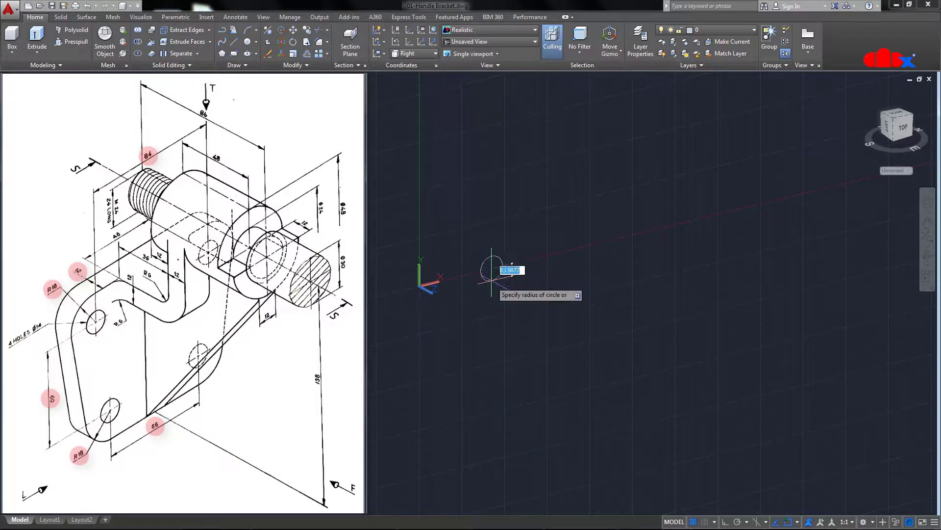
{"action": "type", "text": "18"}
{"action": "key", "text": "Return"}
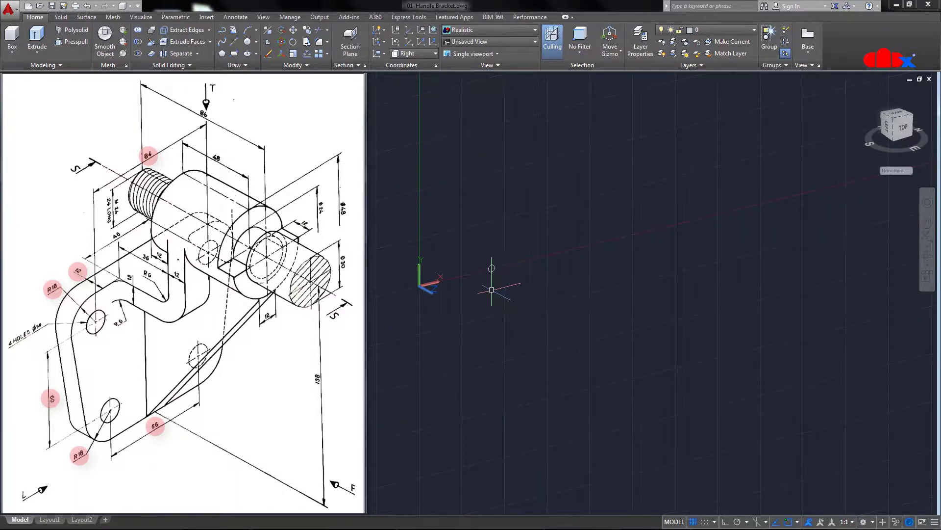
{"action": "scroll", "coordinate": [490, 279], "scroll_direction": "down", "scroll_amount": 2}
{"action": "scroll", "coordinate": [490, 274], "scroll_direction": "up", "scroll_amount": 4}
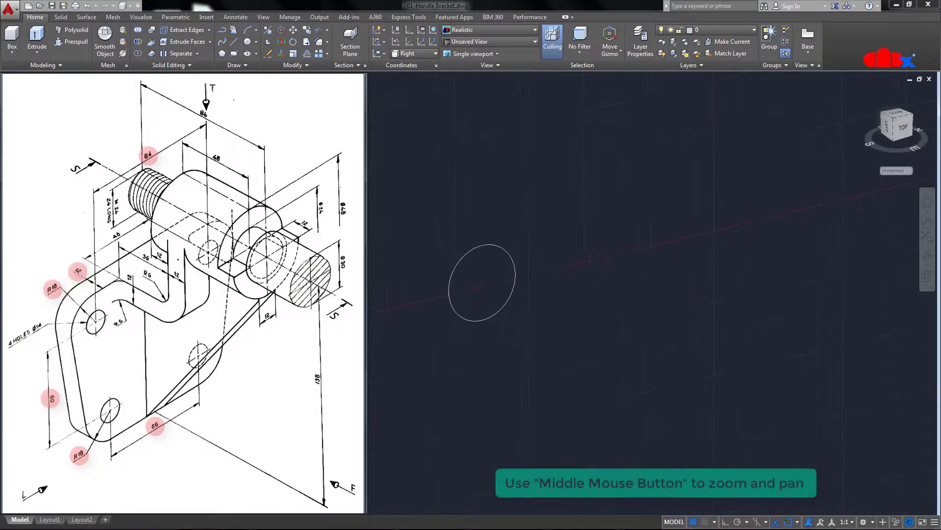
- Copy the circle 84 units along the horizontal axis with Ortho on
{"action": "type", "text": "co"}
{"action": "key", "text": "Return"}
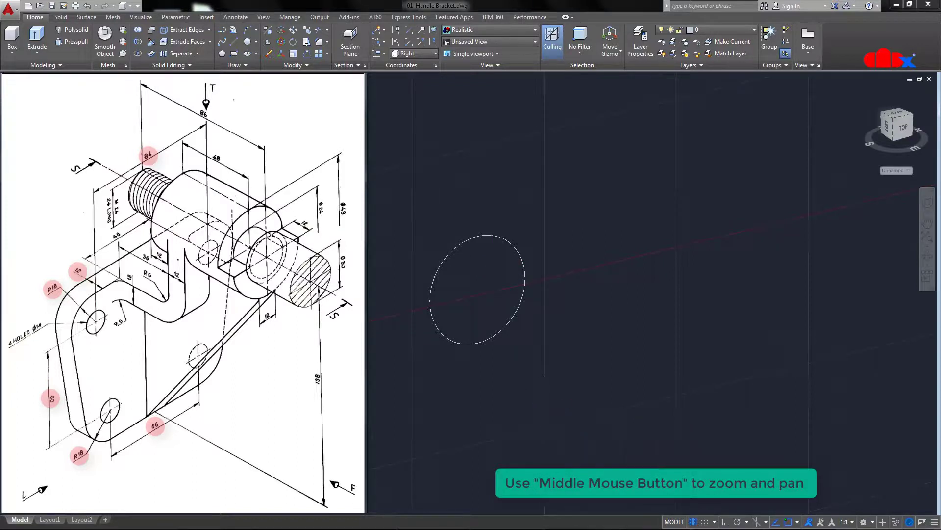
{"action": "left_click", "coordinate": [501, 308]}
{"action": "key", "text": "Return"}
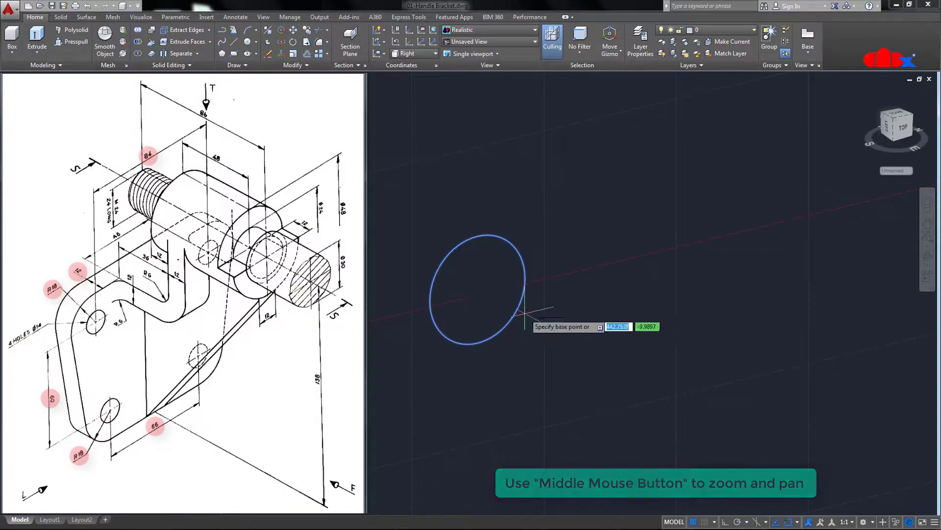
{"action": "left_click", "coordinate": [554, 311]}
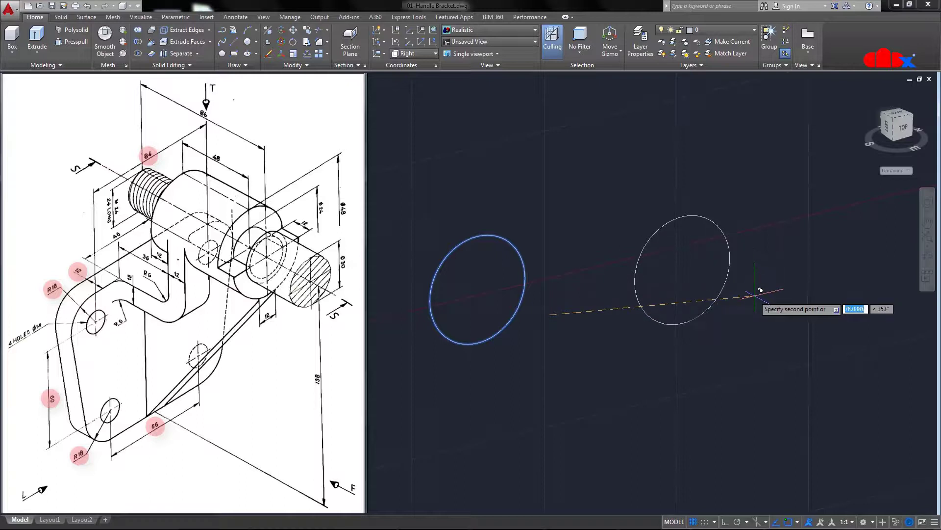
{"action": "key", "text": "F8"}
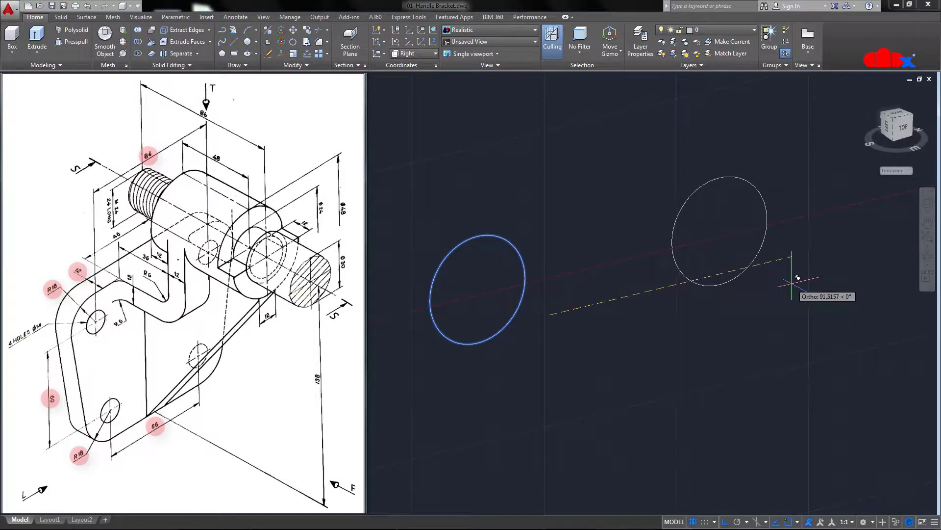
{"action": "type", "text": "84"}
{"action": "key", "text": "Return"}
{"action": "key", "text": "Return"}
{"action": "type", "text": "l"}
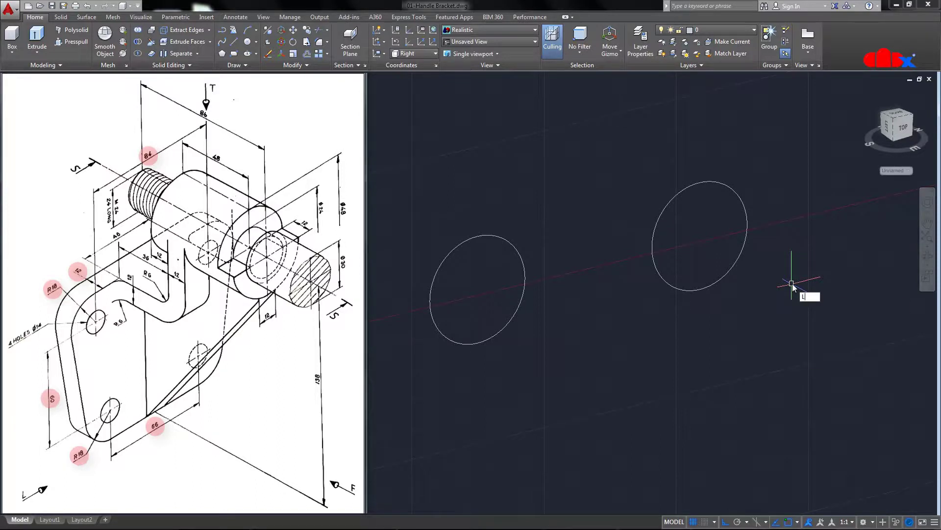
{"action": "key", "text": "Return"}
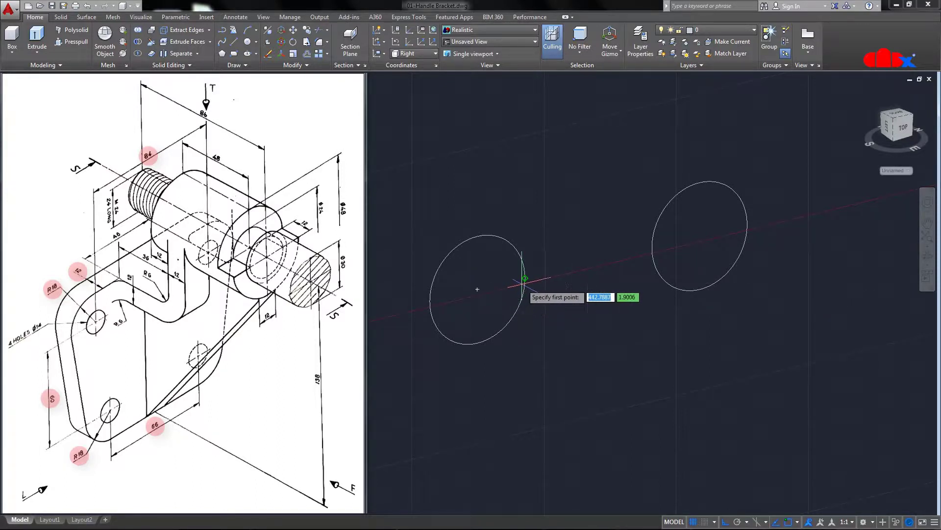
- Draw a centre line joining the circles, plus a 60-down, 33-left construction line from its midpoint
{"action": "left_click", "coordinate": [478, 289]}
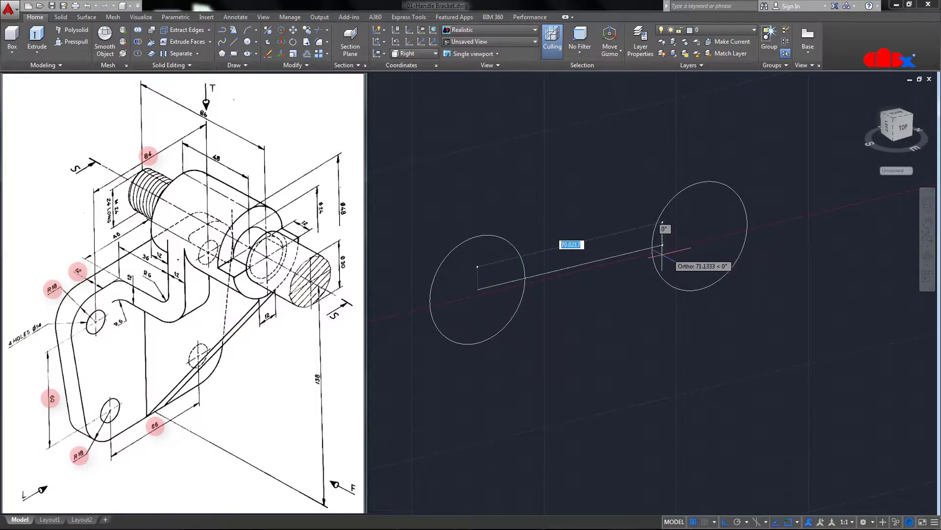
{"action": "left_click", "coordinate": [699, 237]}
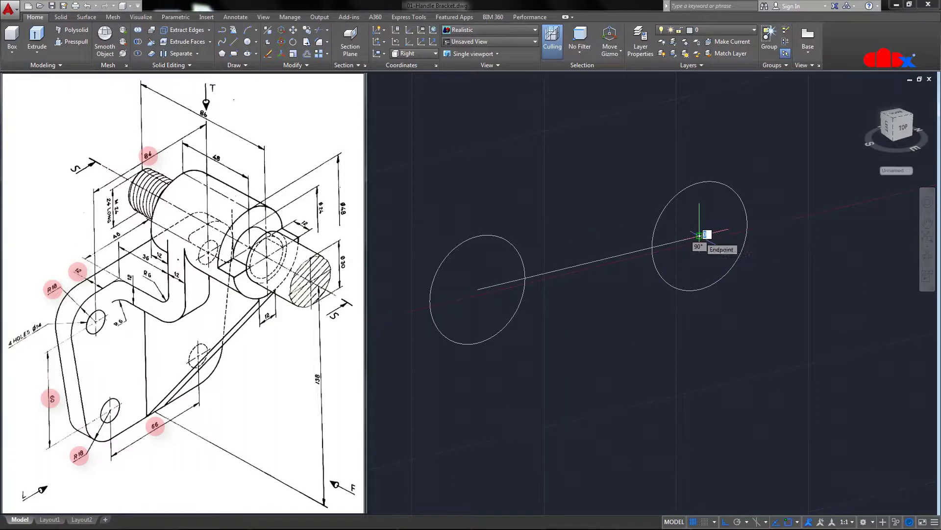
{"action": "key", "text": "Return"}
{"action": "key", "text": "Return"}
{"action": "left_click", "coordinate": [595, 260]}
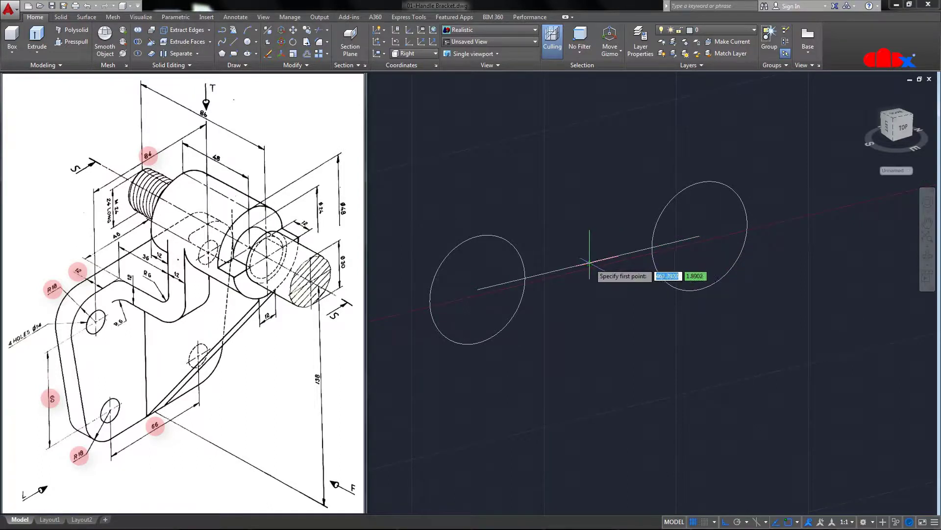
{"action": "type", "text": "60"}
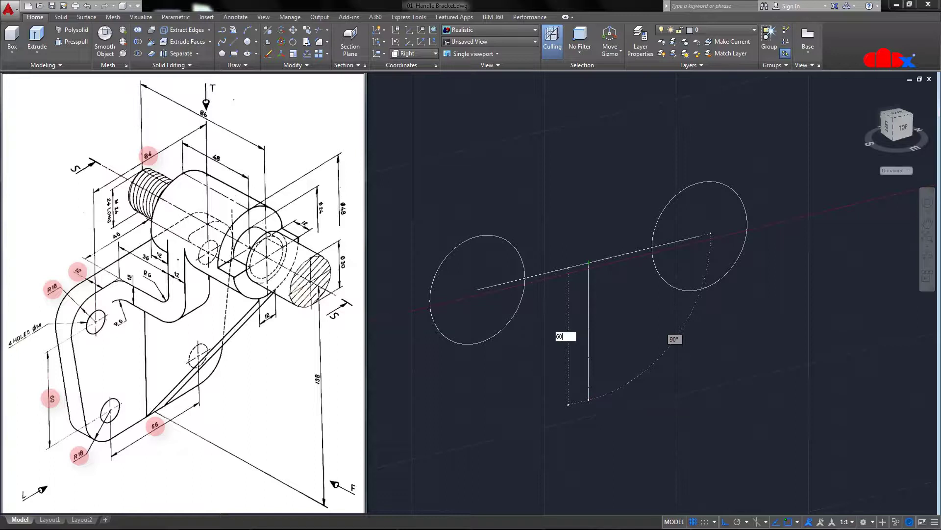
{"action": "key", "text": "Return"}
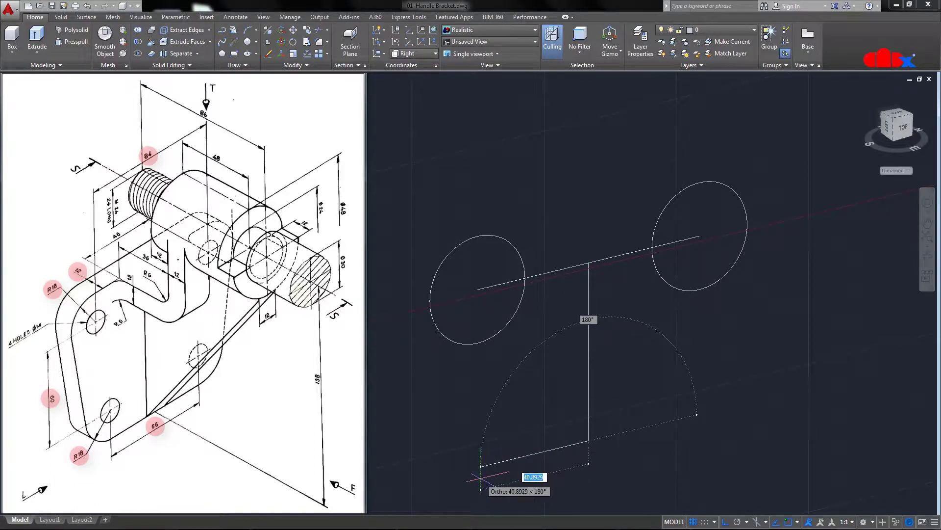
{"action": "type", "text": "33"}
{"action": "key", "text": "Return"}
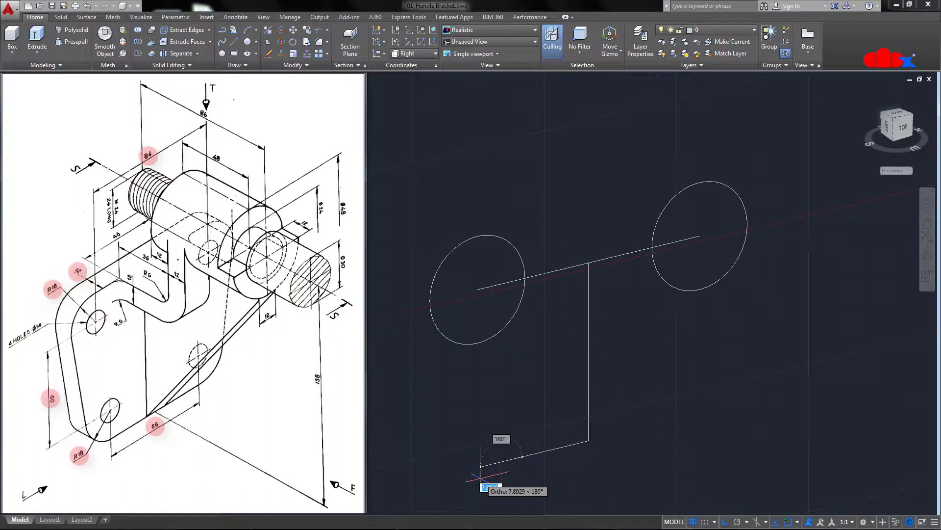
{"action": "key", "text": "Escape"}
- Draw a radius-18 circle at the construction line's end and mirror it to the right
{"action": "type", "text": "c"}
{"action": "key", "text": "Return"}
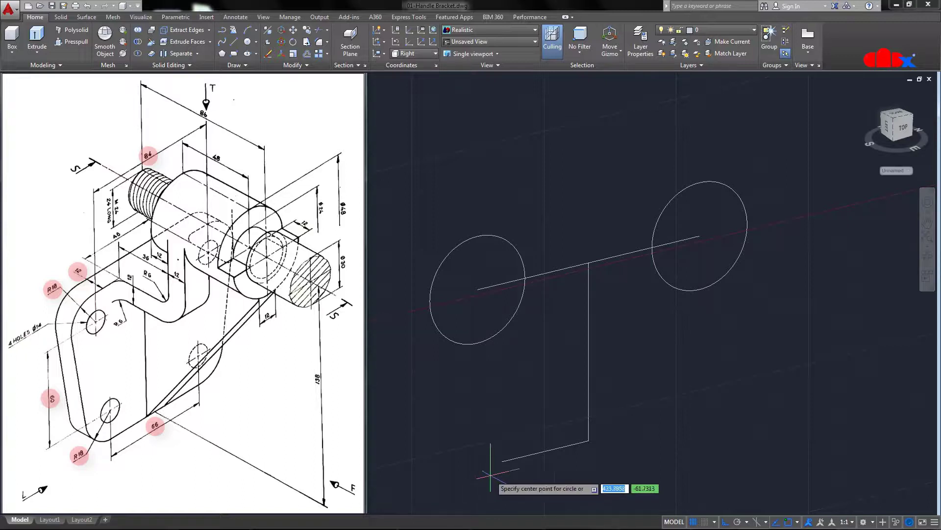
{"action": "left_click", "coordinate": [501, 461]}
{"action": "type", "text": "18"}
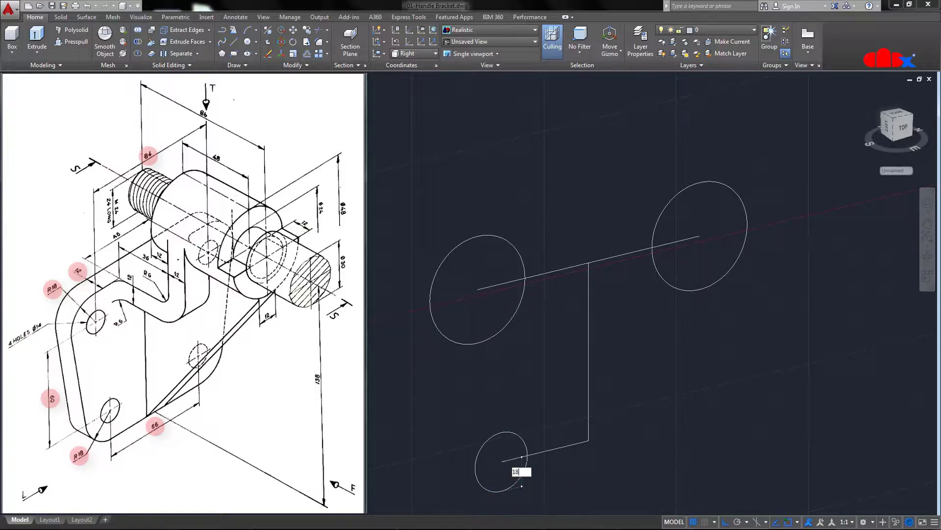
{"action": "key", "text": "Return"}
{"action": "type", "text": "ext"}
{"action": "key", "text": "Return"}
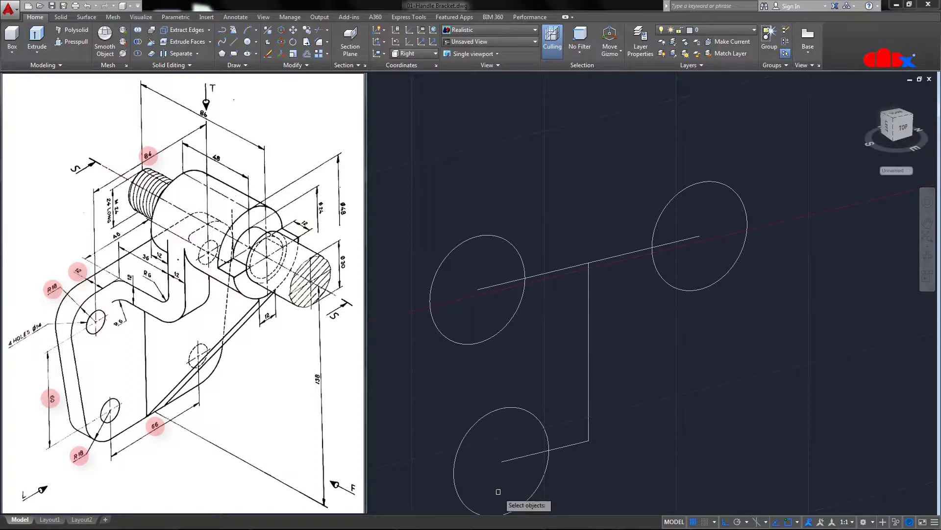
{"action": "left_click", "coordinate": [535, 496]}
{"action": "key", "text": "Return"}
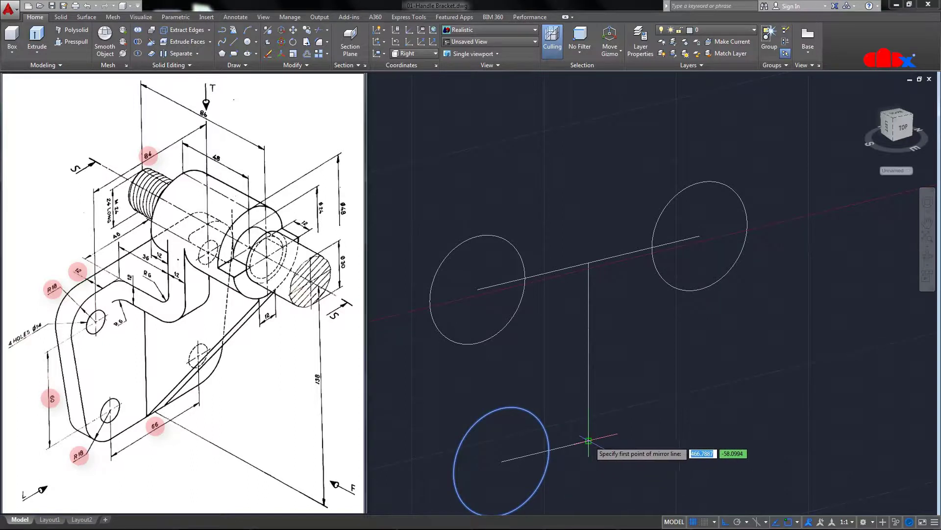
{"action": "key", "text": "Escape"}
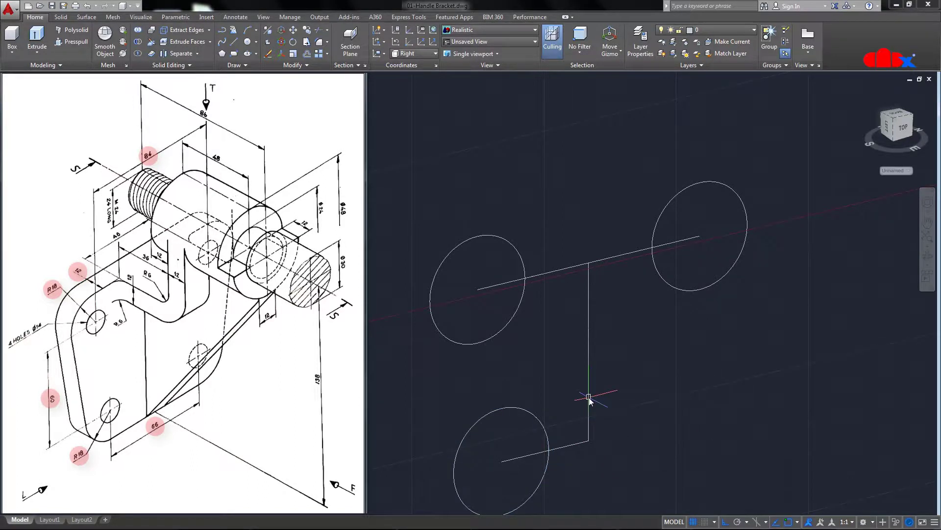
{"action": "type", "text": "l"}
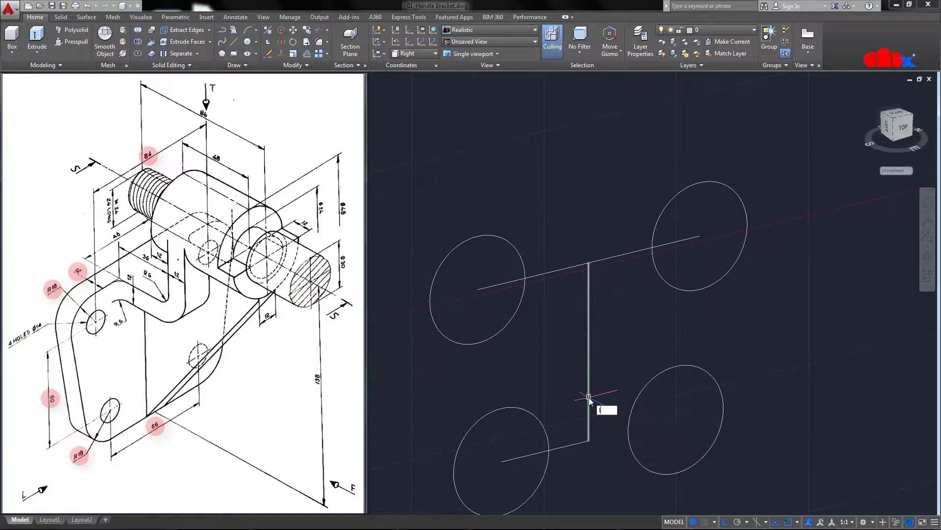
{"action": "key", "text": "Return"}
- Draw a tangent line between the upper-right and lower-right circles
{"action": "right_click", "coordinate": [764, 319], "text": "ctrl"}
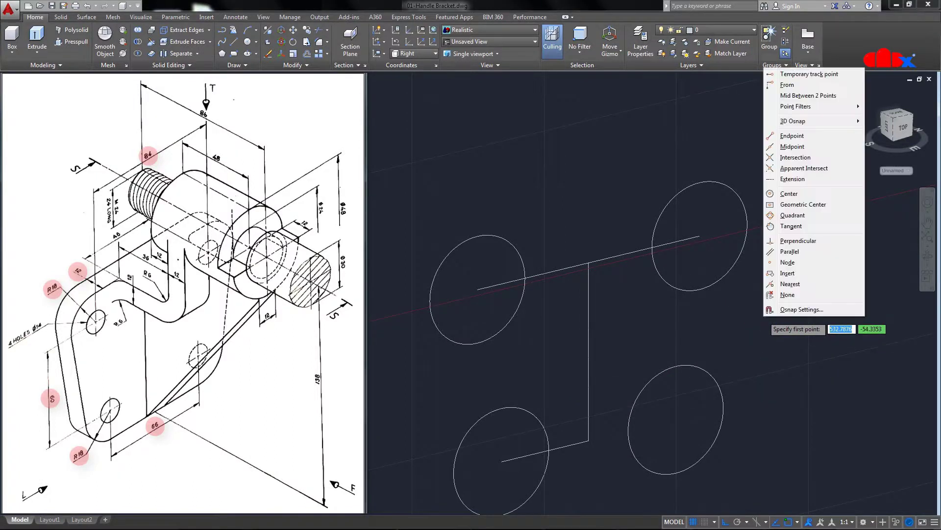
{"action": "left_click", "coordinate": [793, 251]}
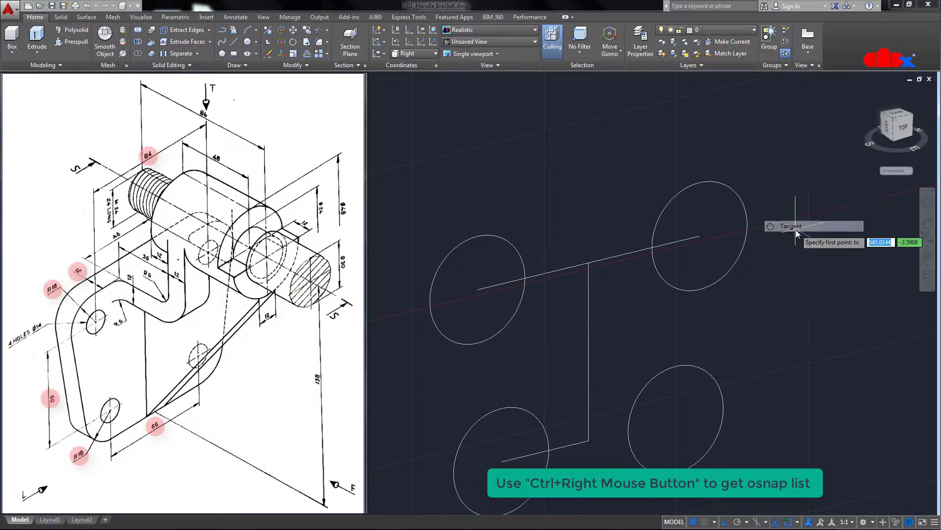
{"action": "left_click", "coordinate": [747, 224]}
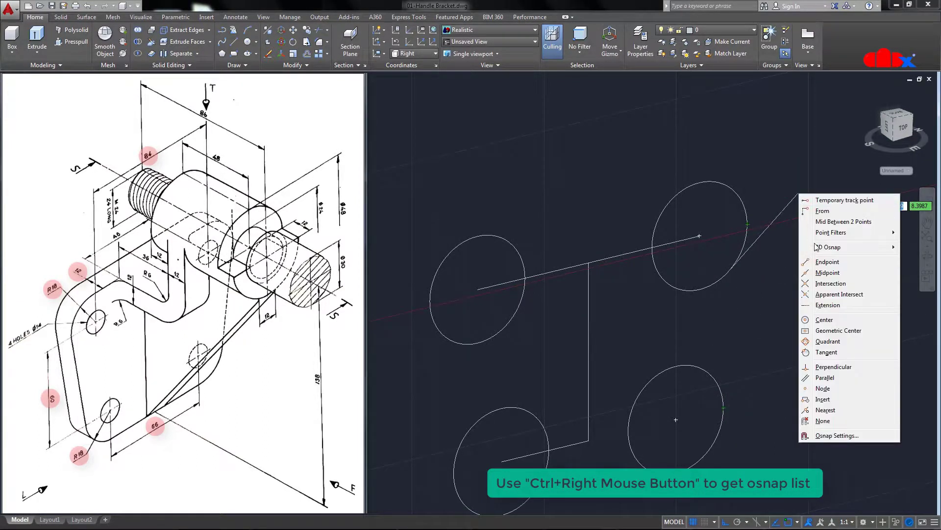
{"action": "left_click", "coordinate": [827, 351]}
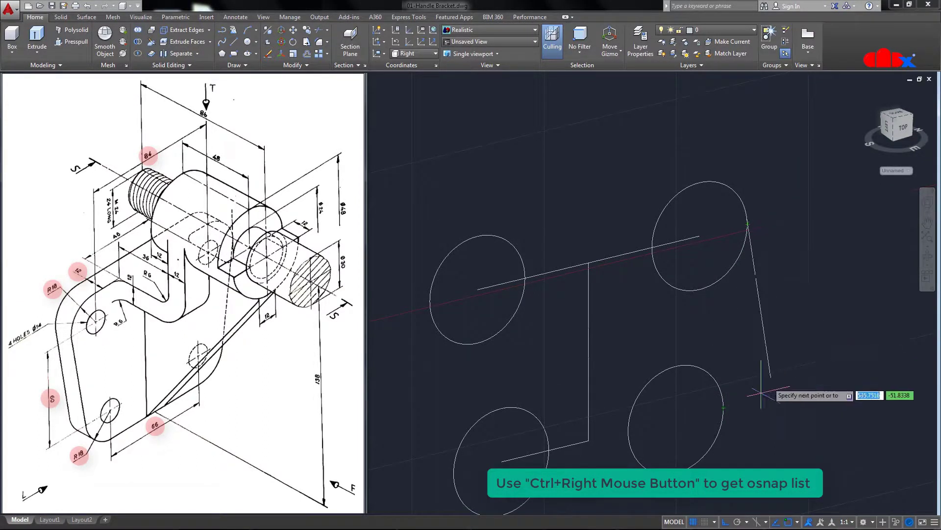
{"action": "left_click", "coordinate": [722, 419]}
{"action": "key", "text": "Return"}
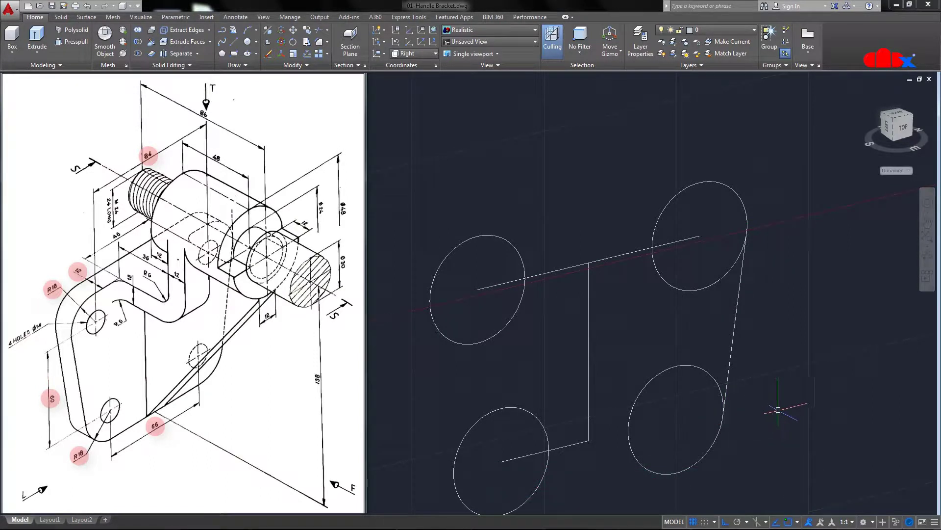
- Mirror the right tangent line to the left side about the vertical centre axis
{"action": "type", "text": "mi"}
{"action": "key", "text": "Return"}
{"action": "left_click", "coordinate": [731, 337]}
{"action": "key", "text": "Return"}
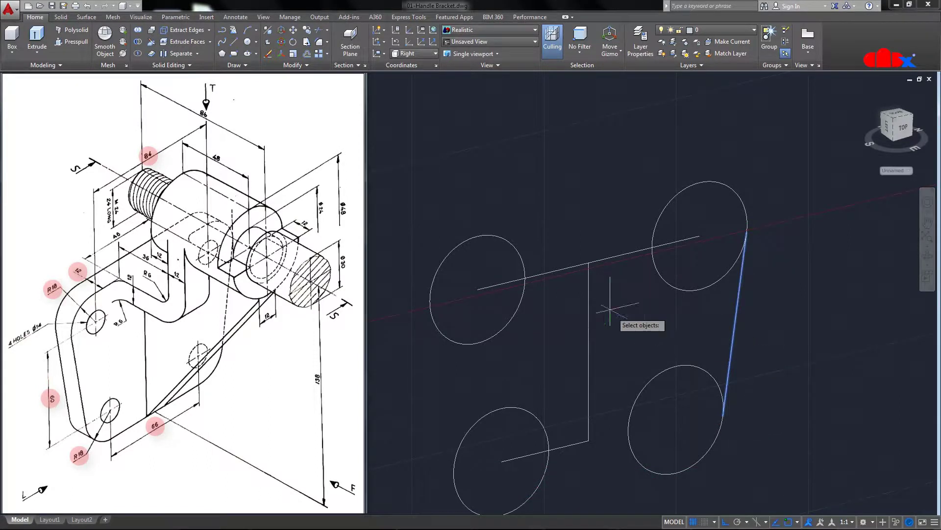
{"action": "left_click", "coordinate": [588, 263]}
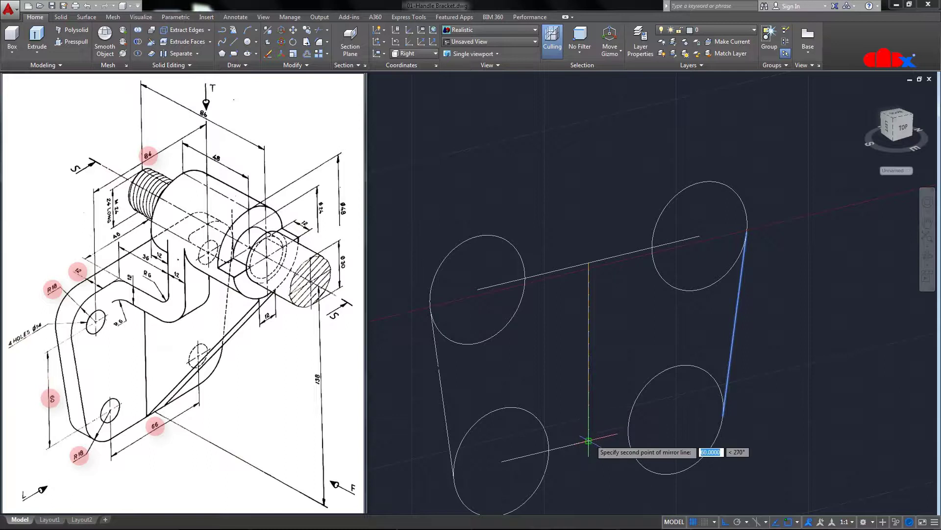
{"action": "left_click", "coordinate": [591, 441]}
{"action": "key", "text": "Return"}
{"action": "middle_click_drag", "start_coordinate": [607, 434], "coordinate": [616, 389]}
- Draw the bottom and top tangent lines joining the circles
{"action": "type", "text": "l"}
{"action": "key", "text": "Return"}
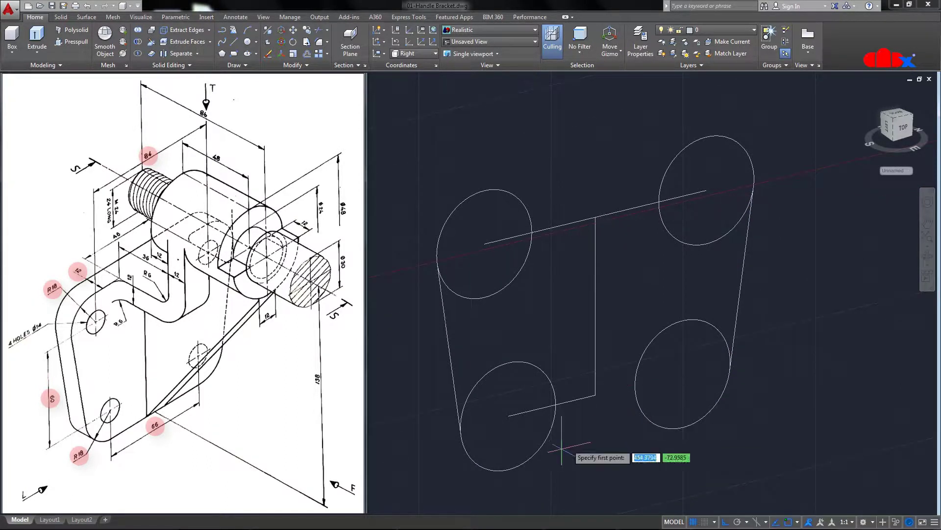
{"action": "left_click", "coordinate": [509, 469]}
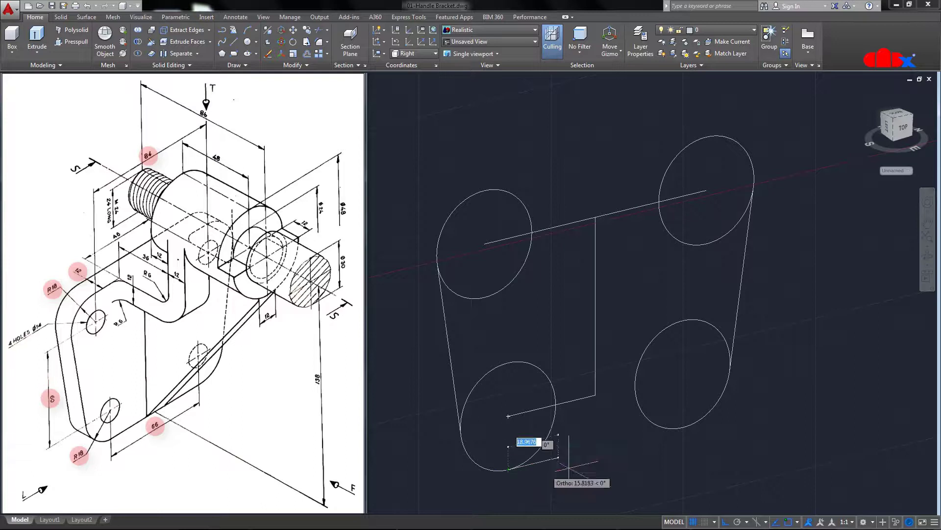
{"action": "left_click", "coordinate": [681, 425]}
{"action": "key", "text": "Return"}
{"action": "type", "text": "l"}
{"action": "key", "text": "Return"}
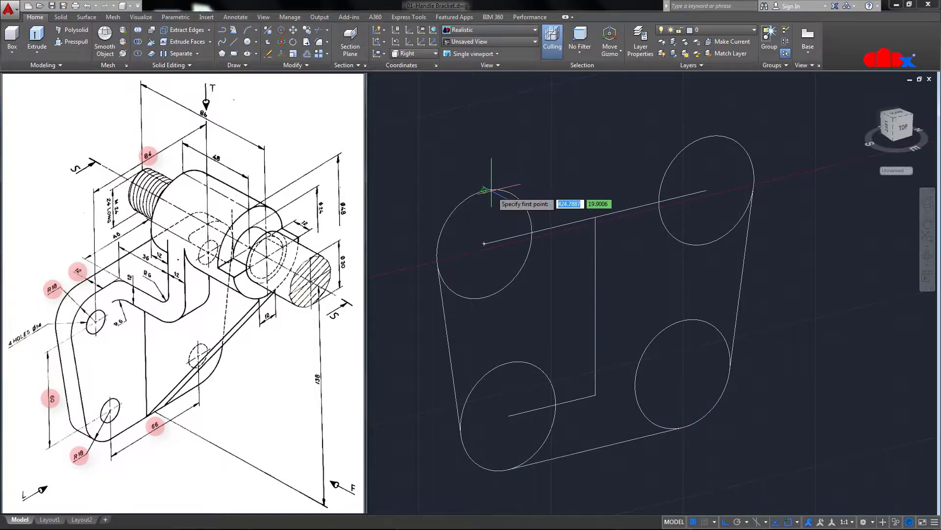
{"action": "left_click", "coordinate": [489, 188]}
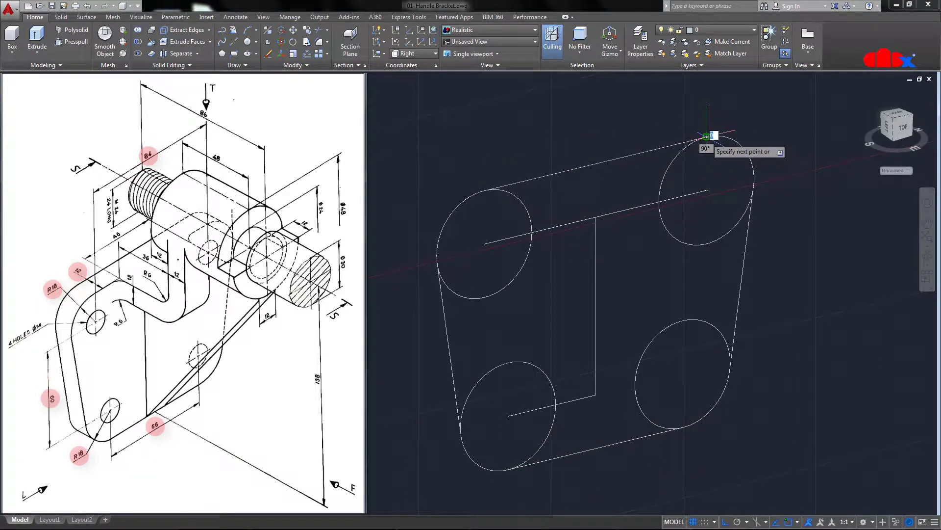
{"action": "left_click", "coordinate": [706, 137]}
{"action": "key", "text": "Return"}
- Delete the construction lines and trim away the inner circle arcs
{"action": "left_click", "coordinate": [612, 197]}
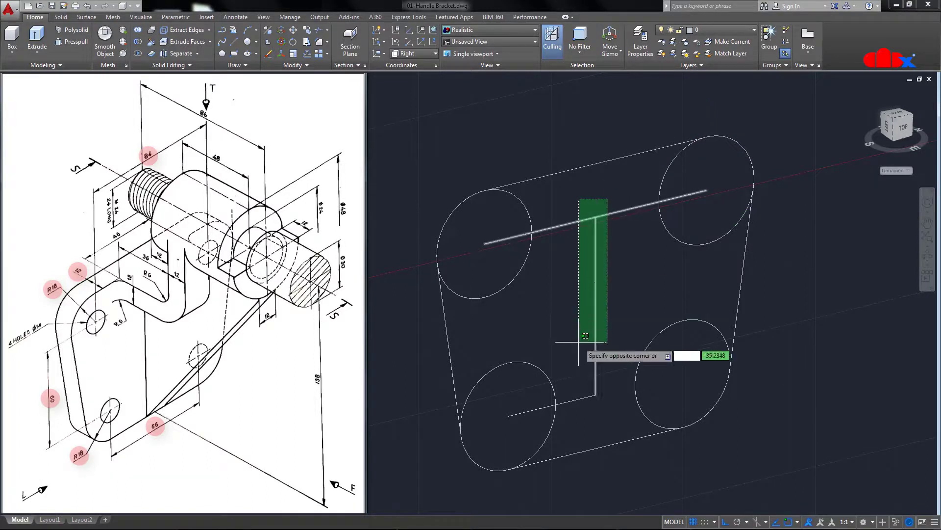
{"action": "left_click", "coordinate": [574, 391]}
{"action": "key", "text": "Delete"}
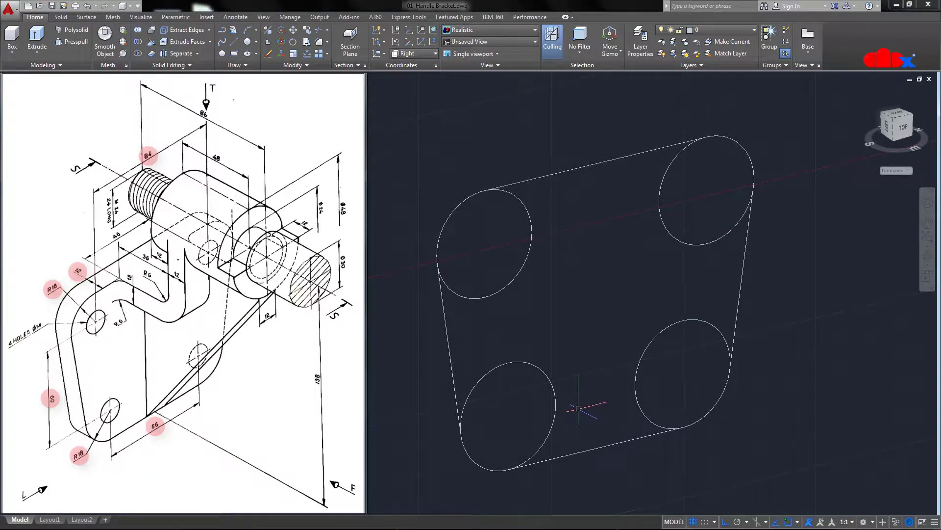
{"action": "key", "text": "Return"}
{"action": "key", "text": "Return"}
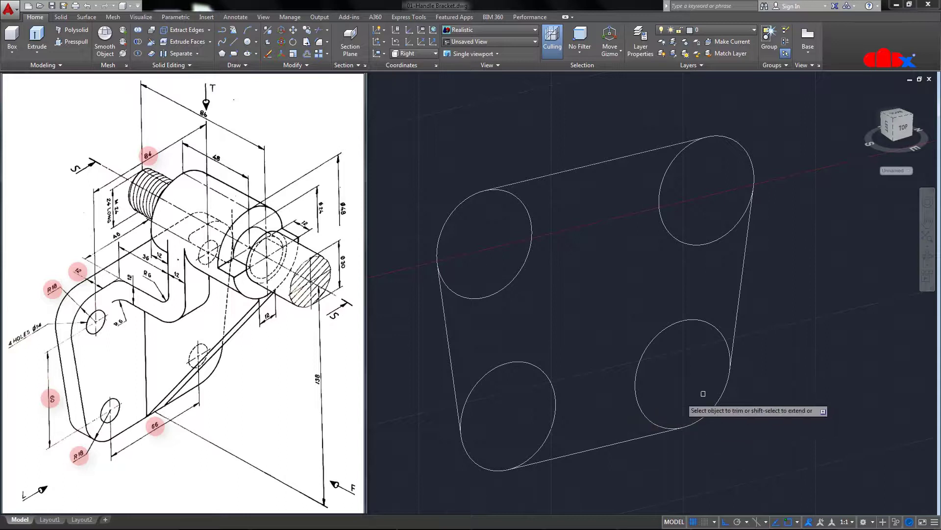
{"action": "left_click", "coordinate": [707, 387]}
{"action": "left_click", "coordinate": [461, 211]}
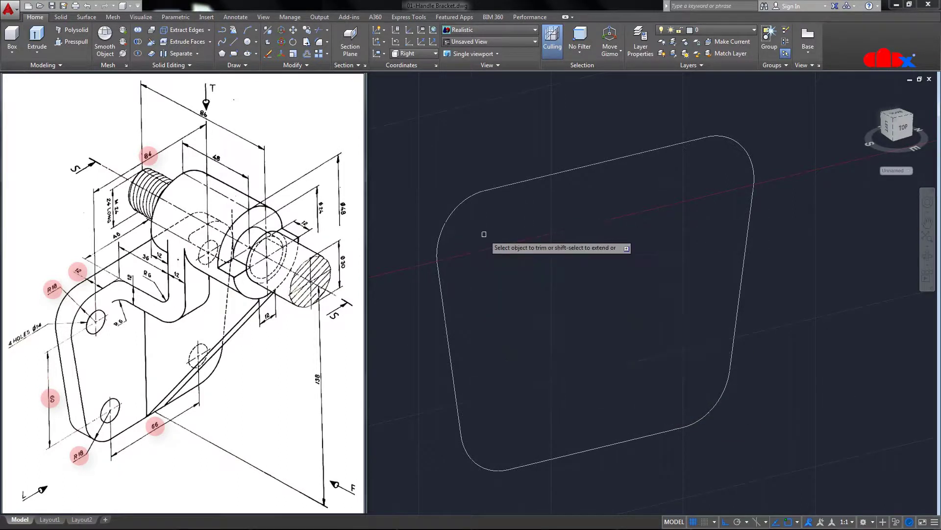
{"action": "key", "text": "Return"}
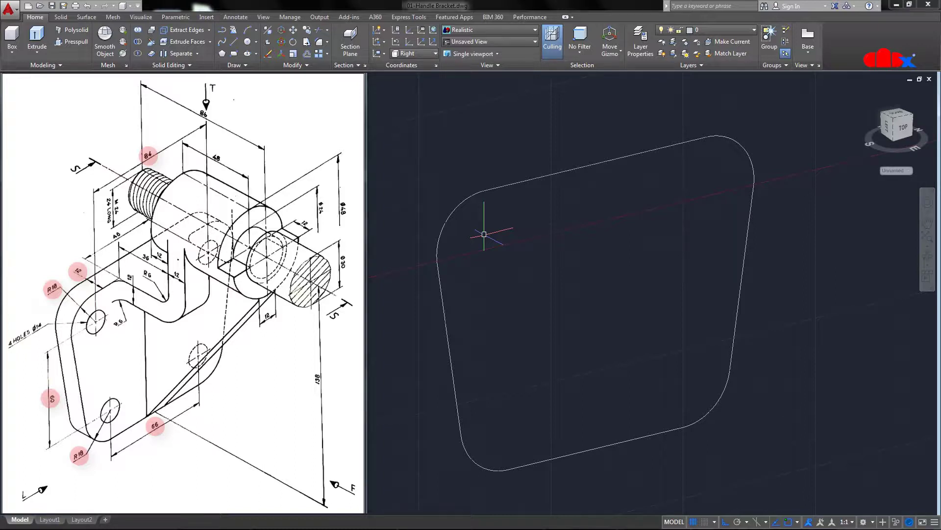
{"action": "type", "text": "press"}
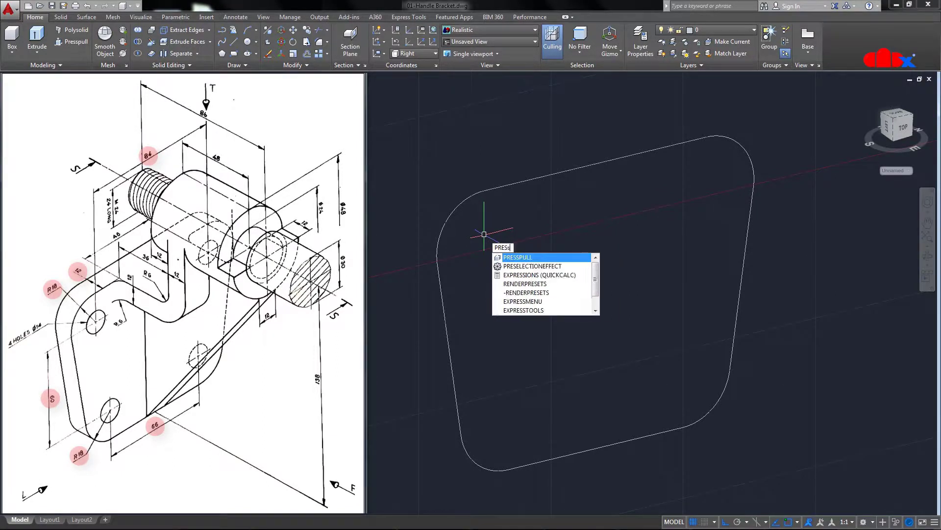
{"action": "key", "text": "Return"}
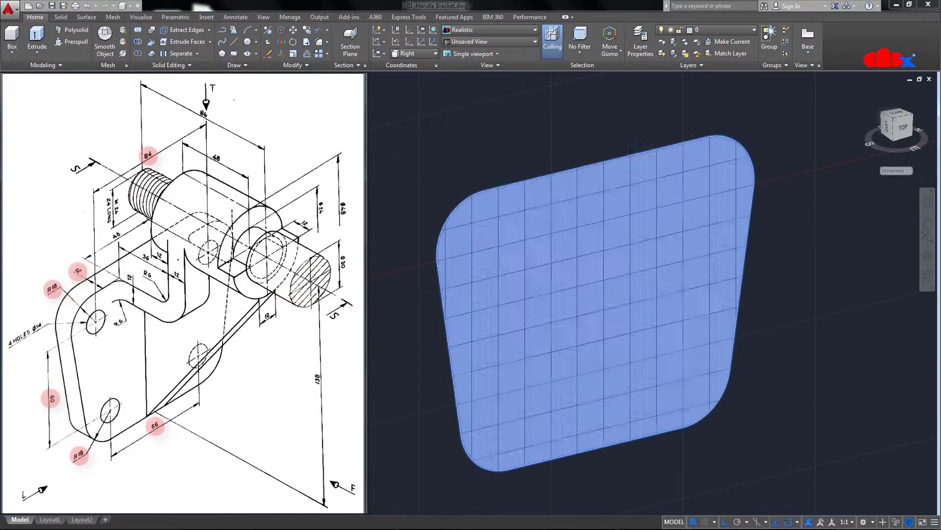
{"action": "left_click", "coordinate": [564, 263]}
{"action": "type", "text": "12"}
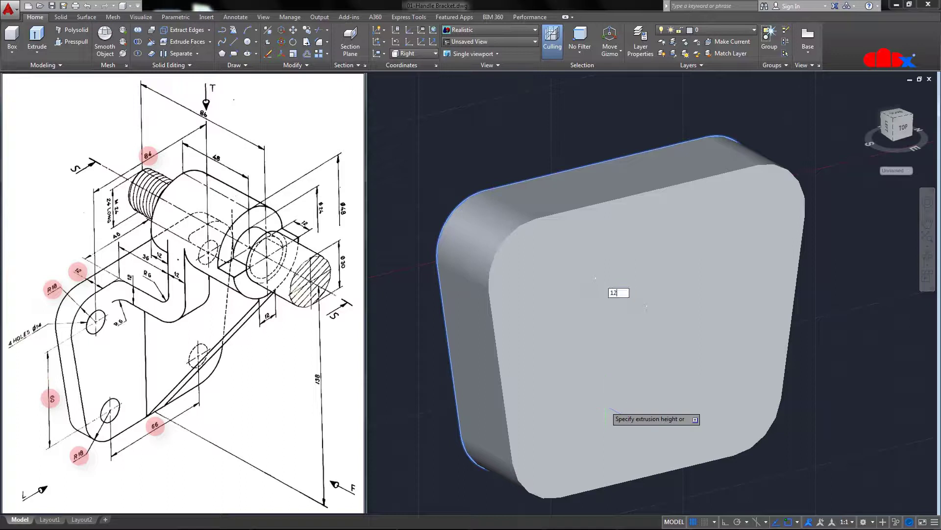
{"action": "key", "text": "Return"}
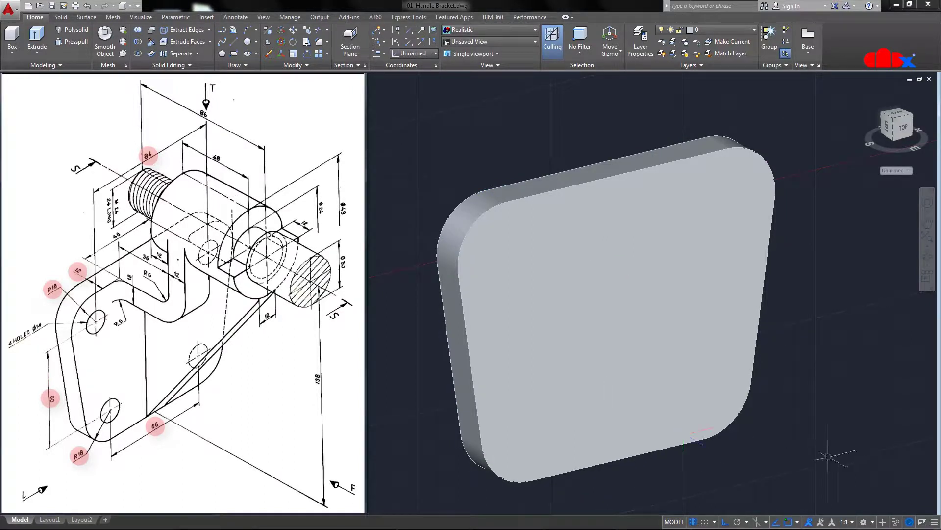
{"action": "scroll", "coordinate": [672, 338], "scroll_direction": "down", "scroll_amount": 3}
{"action": "scroll", "coordinate": [780, 380], "scroll_direction": "up", "scroll_amount": 1}
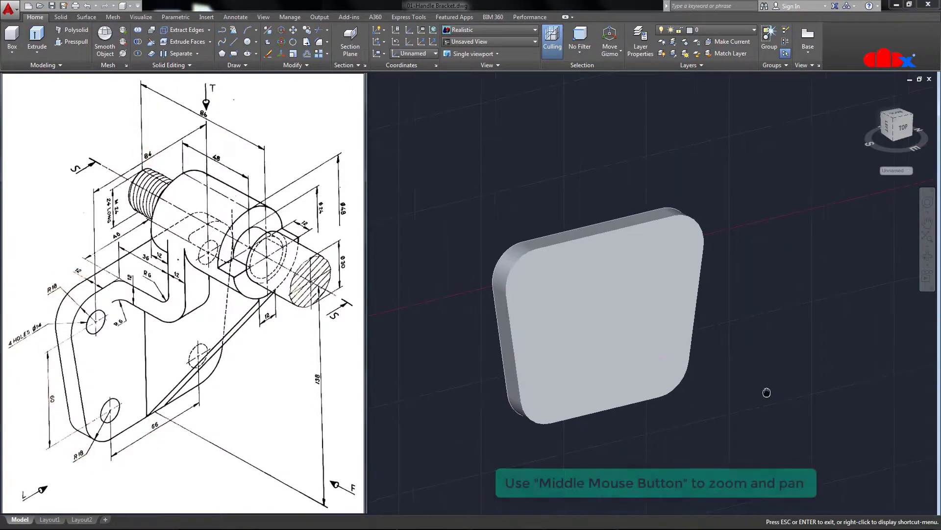
{"action": "scroll", "coordinate": [599, 321], "scroll_direction": "down", "scroll_amount": 2}
{"action": "middle_click_drag", "start_coordinate": [600, 320], "coordinate": [573, 325]}
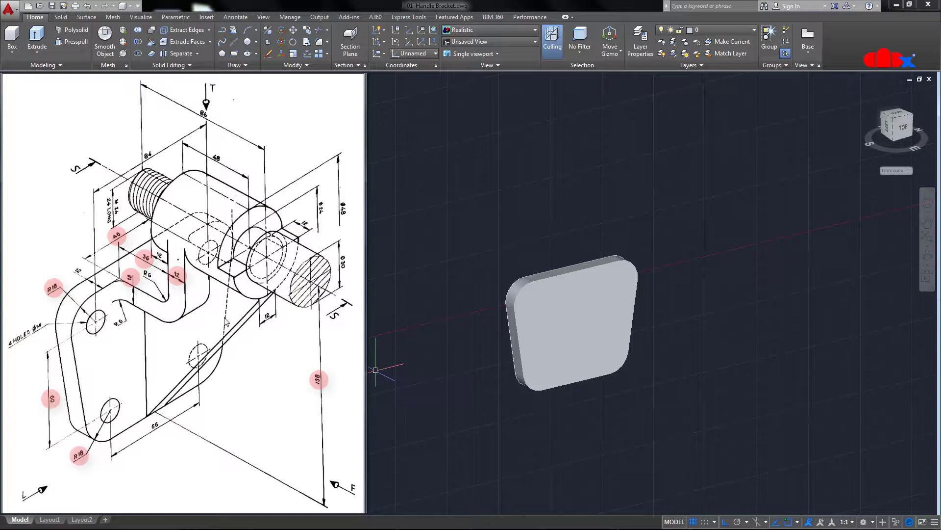
- Set the UCS to Front and turn off the grid
{"action": "left_click", "coordinate": [436, 57]}
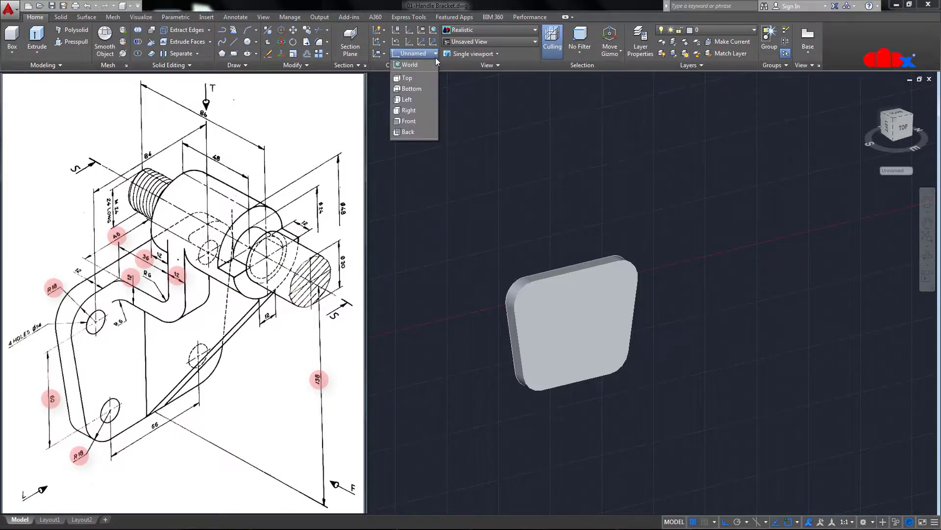
{"action": "left_click", "coordinate": [421, 120]}
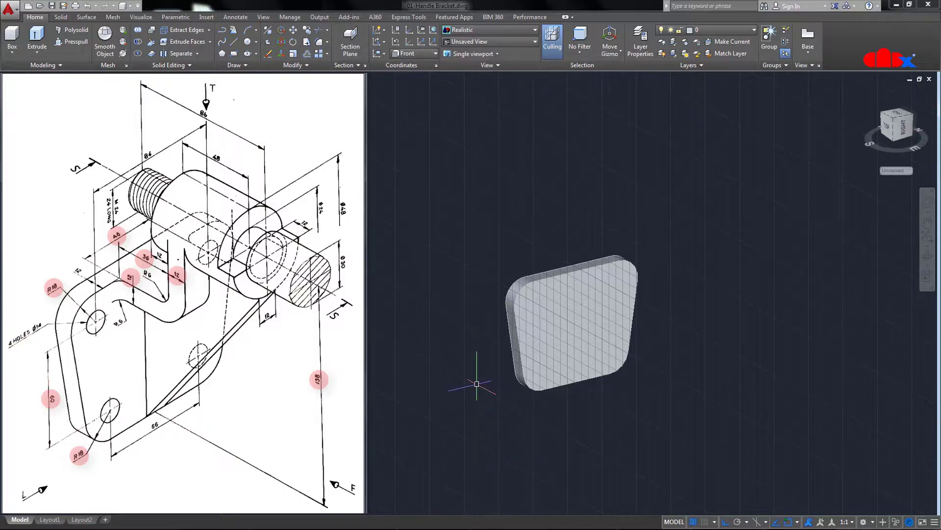
{"action": "key", "text": "F7"}
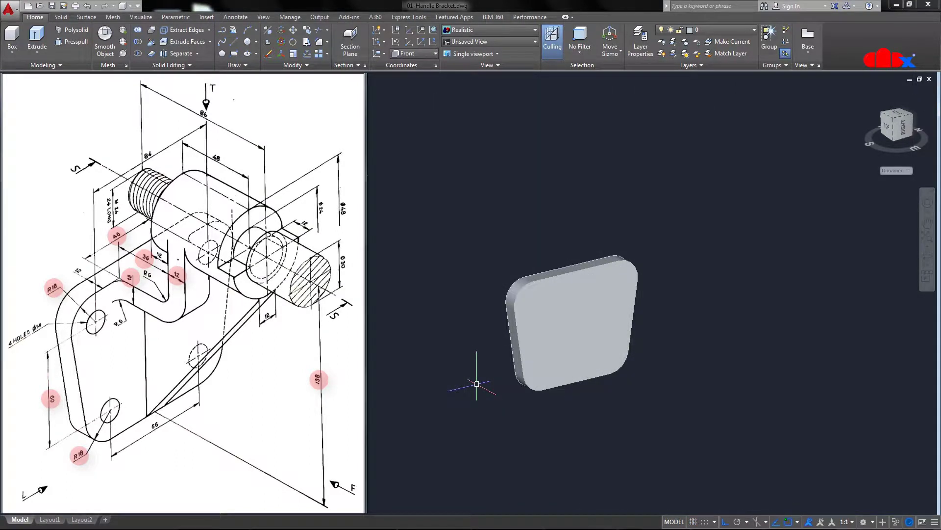
- Draw the L-shaped profile beside the plate with 42, 12, 54 and 48 edges
{"action": "type", "text": "L"}
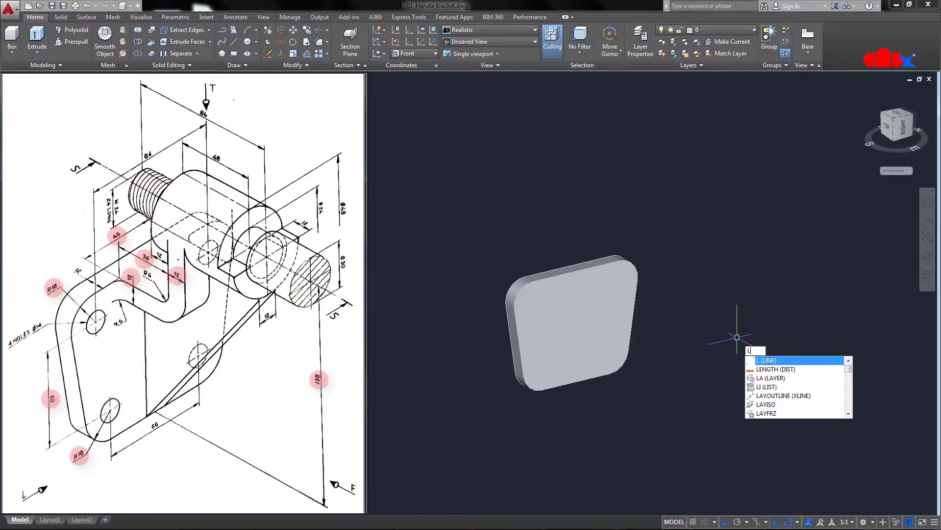
{"action": "key", "text": "Return"}
{"action": "left_click", "coordinate": [712, 254]}
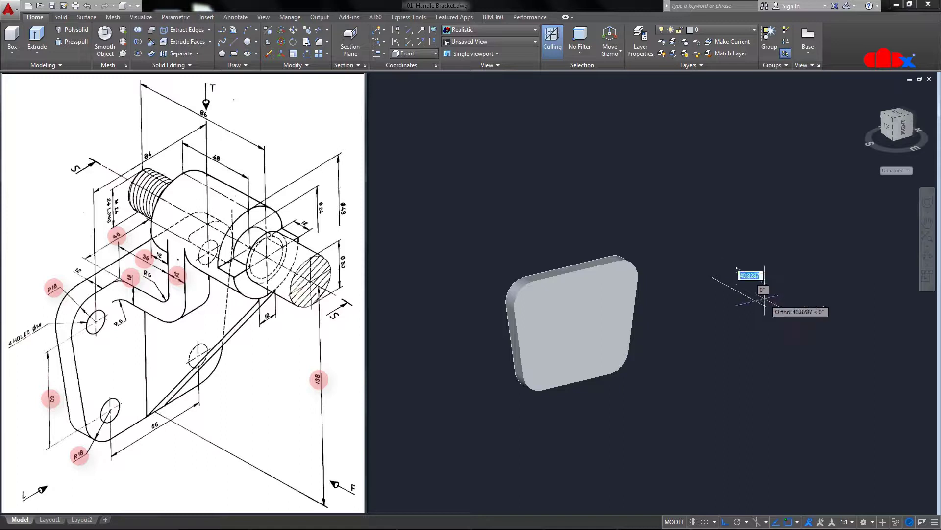
{"action": "left_click", "coordinate": [736, 289]}
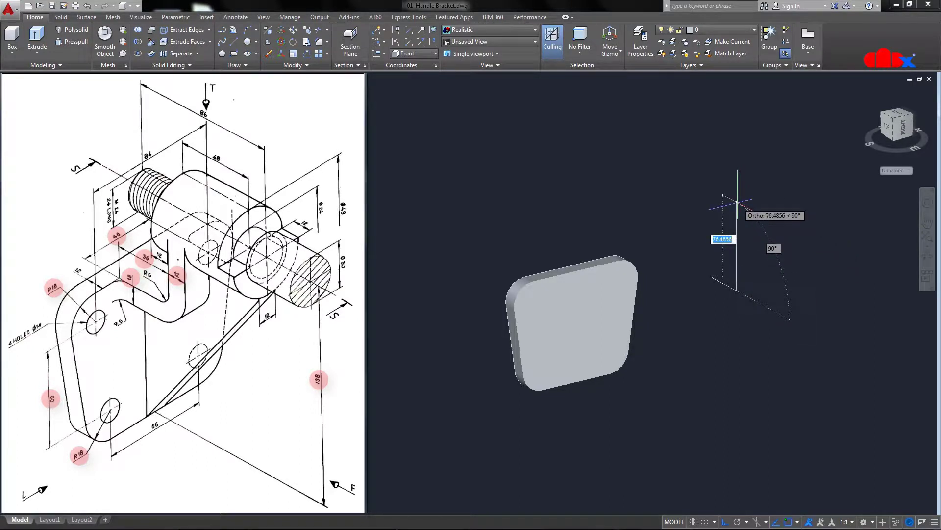
{"action": "type", "text": "42"}
{"action": "key", "text": "Return"}
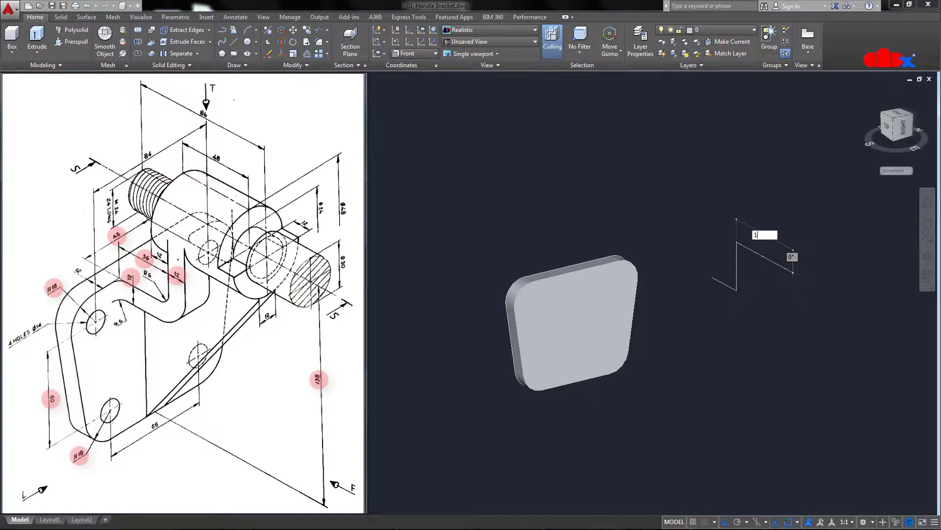
{"action": "type", "text": "12"}
{"action": "key", "text": "Return"}
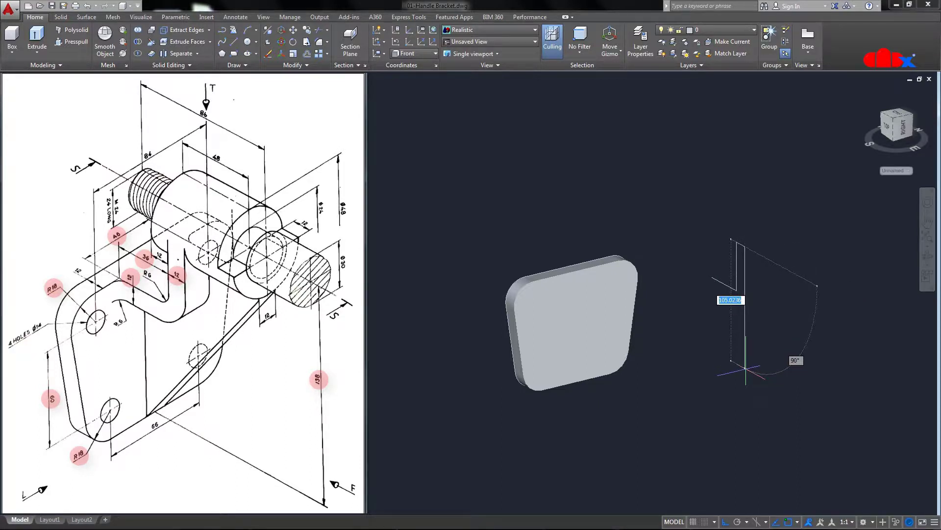
{"action": "type", "text": "54"}
{"action": "key", "text": "Return"}
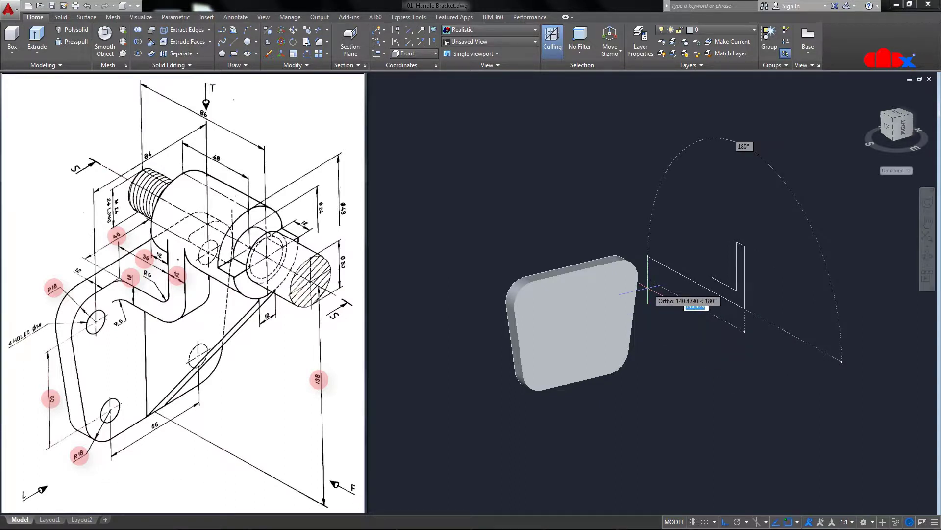
{"action": "type", "text": "48"}
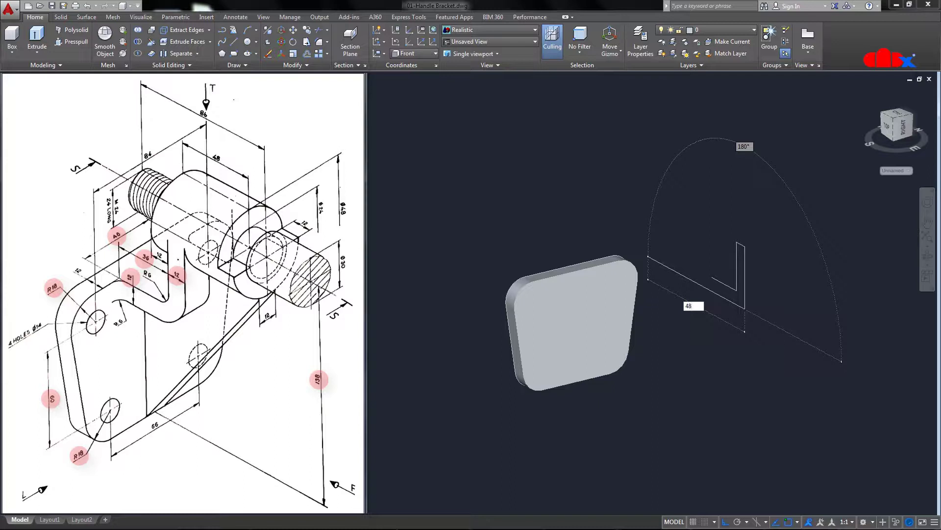
{"action": "key", "text": "Return"}
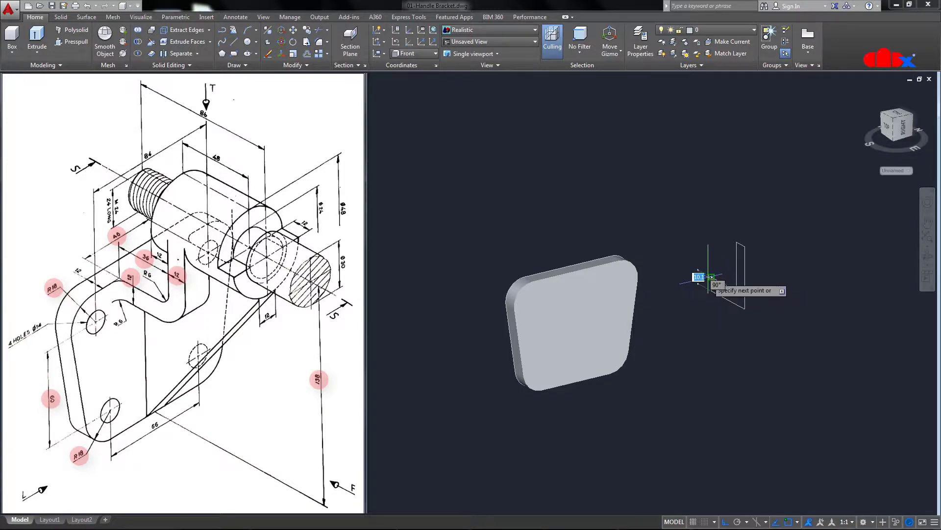
{"action": "key", "text": "Return"}
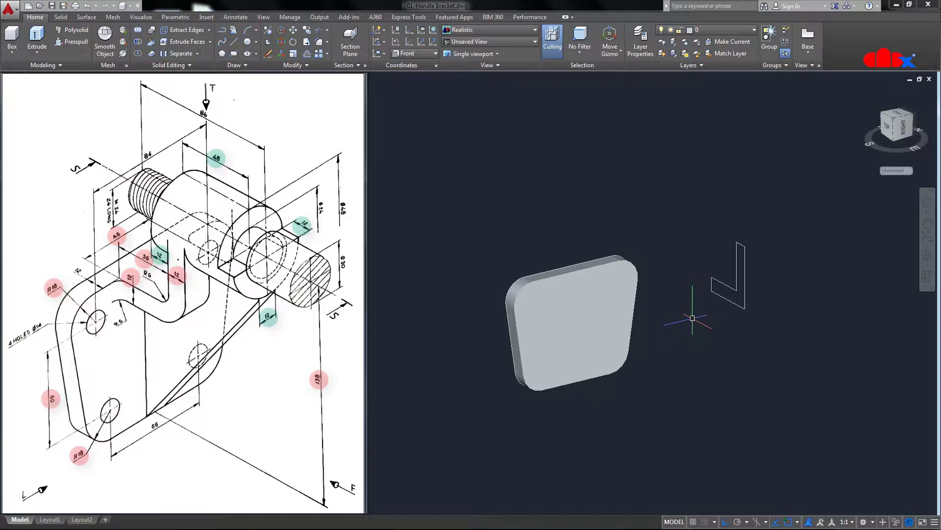
- Draw an 84-unit line down from the L-profile corner
{"action": "key", "text": "Return"}
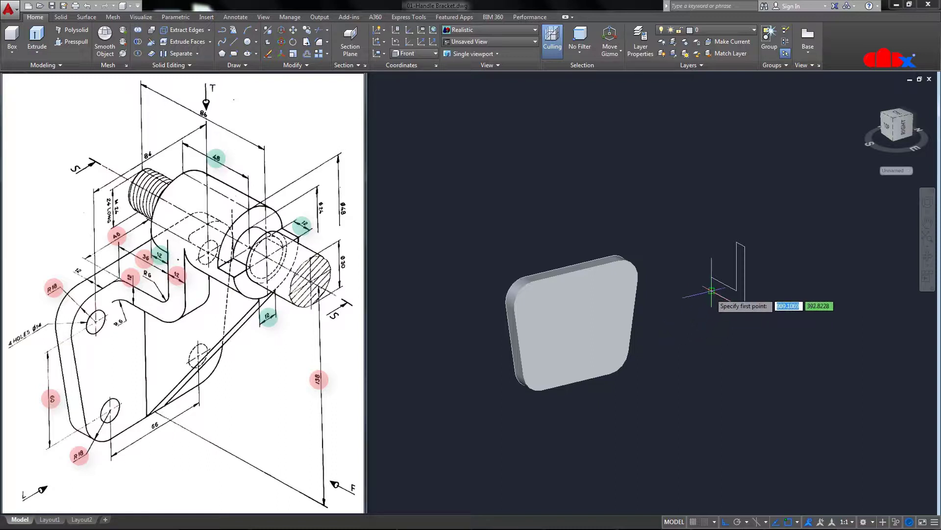
{"action": "left_click", "coordinate": [712, 292]}
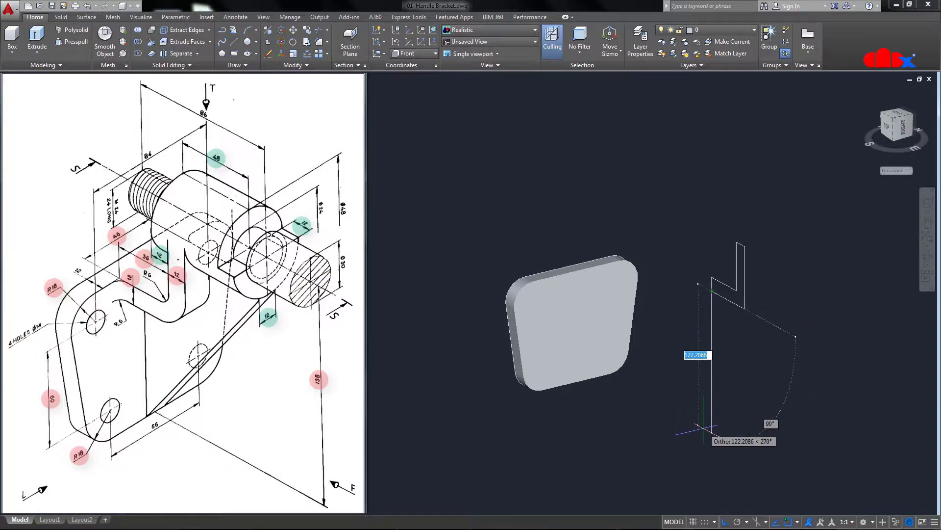
{"action": "type", "text": "84"}
{"action": "key", "text": "Return"}
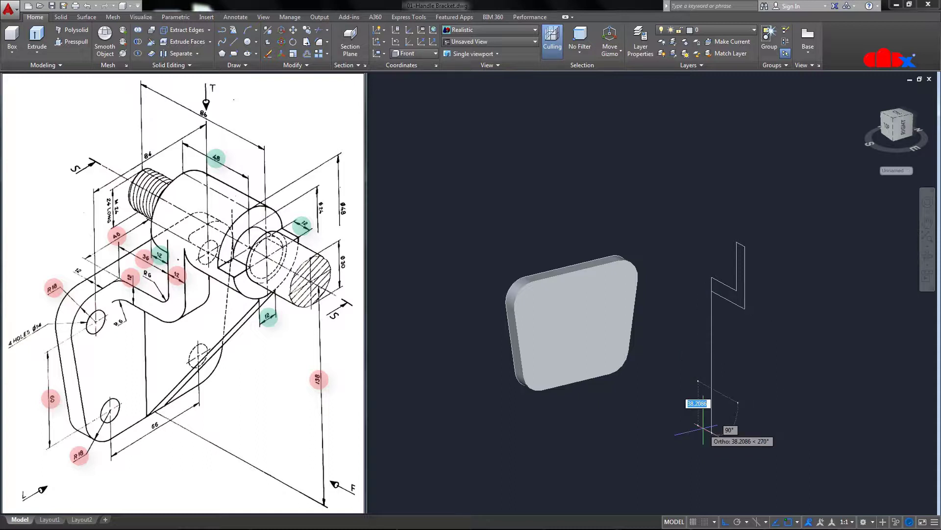
{"action": "key", "text": "Return"}
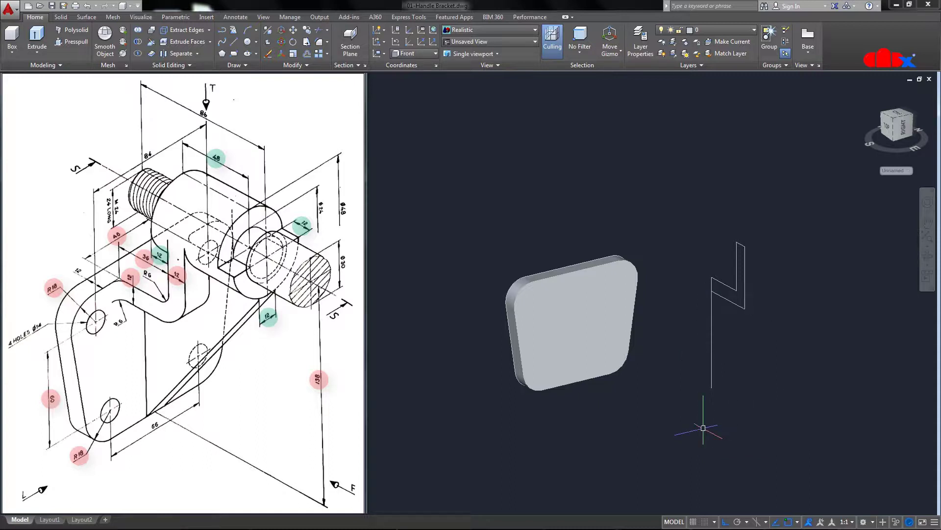
- Draw a 36 horizontal and 24 downward segment, closing with a sloping line to the bottom point
{"action": "key", "text": "Return"}
{"action": "left_click", "coordinate": [745, 246]}
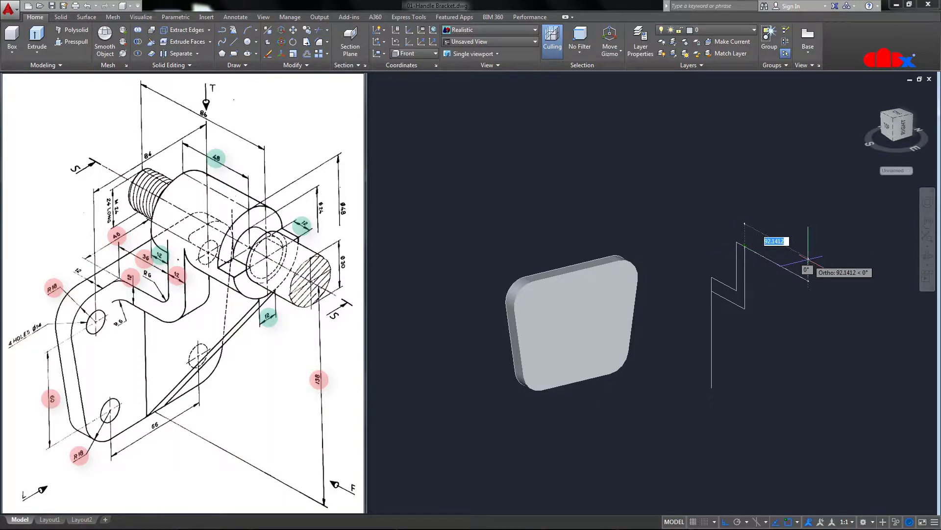
{"action": "type", "text": "36"}
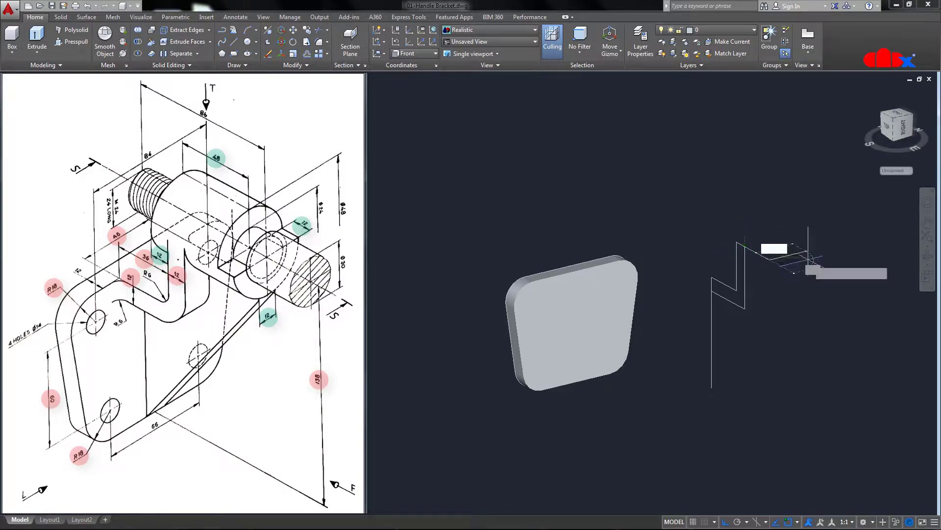
{"action": "key", "text": "Return"}
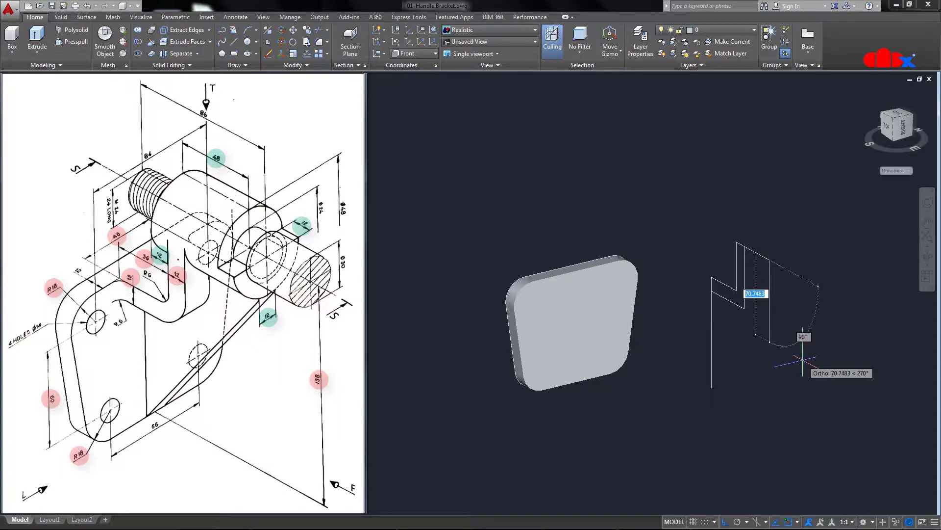
{"action": "type", "text": "24"}
{"action": "key", "text": "Return"}
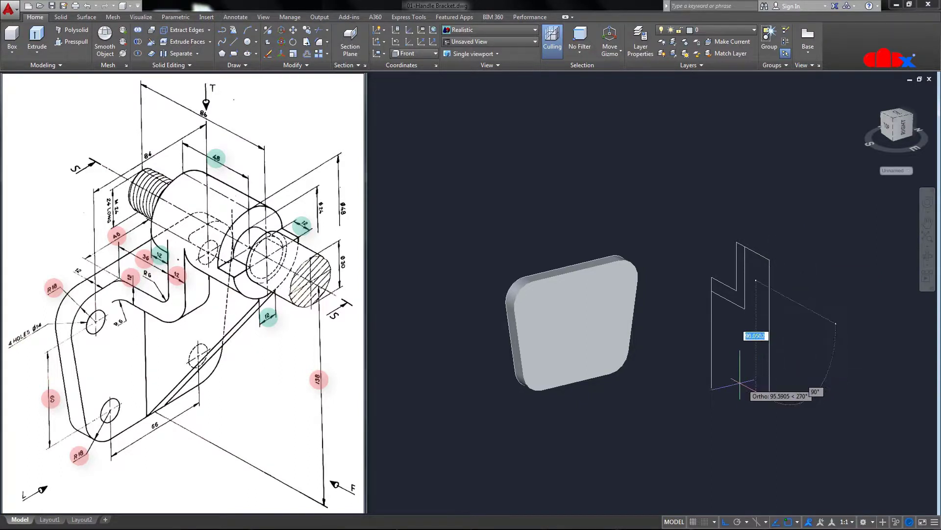
{"action": "left_click", "coordinate": [711, 388]}
{"action": "key", "text": "Return"}
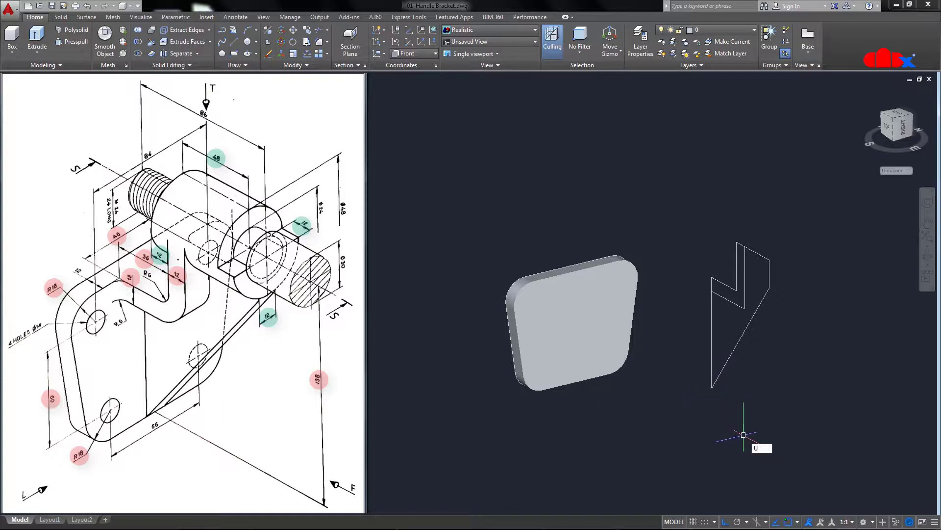
- Press-pull the L-shaped profile 24 units and extend one face by 12 more
{"action": "key", "text": "Return"}
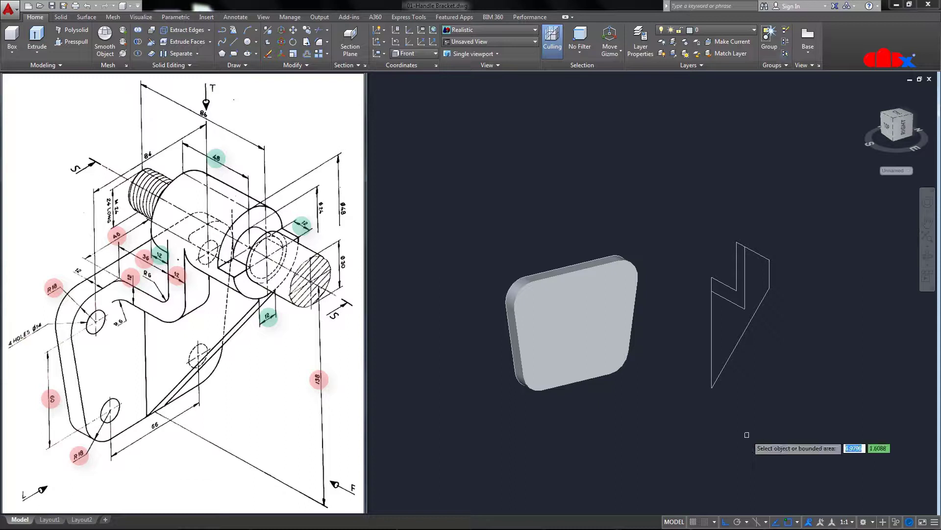
{"action": "left_click", "coordinate": [741, 298]}
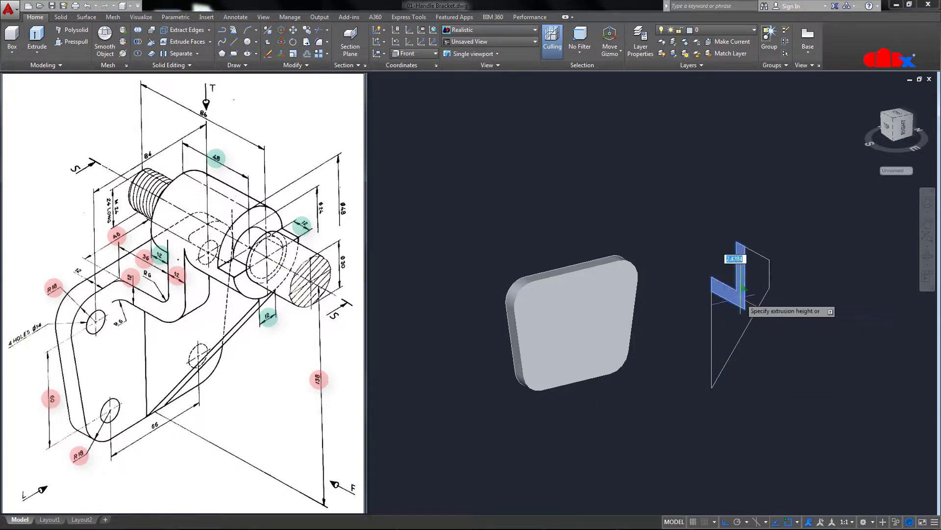
{"action": "type", "text": "24"}
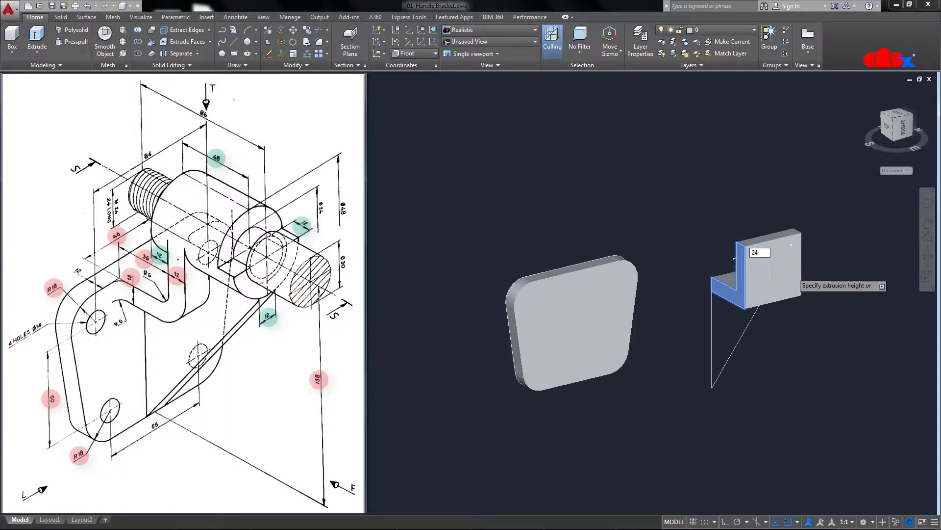
{"action": "key", "text": "Return"}
{"action": "left_click", "coordinate": [747, 287]}
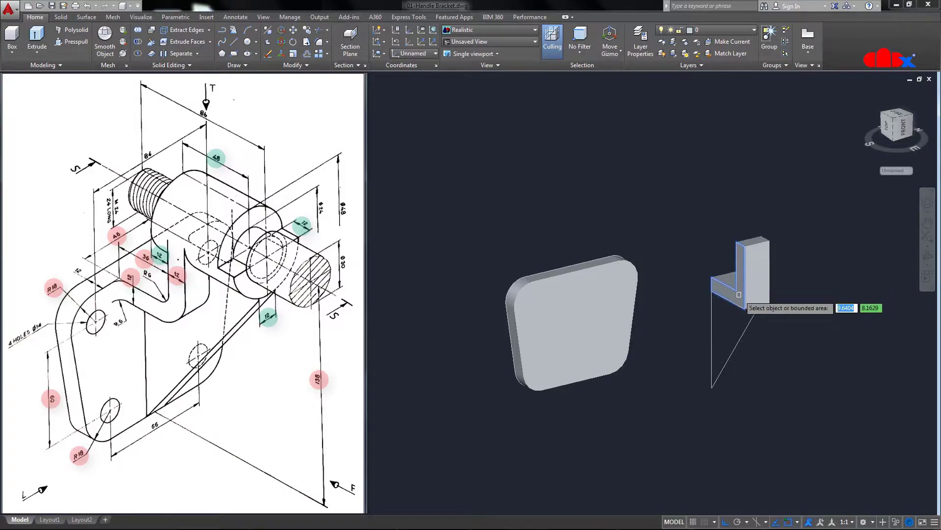
{"action": "type", "text": "12"}
{"action": "key", "text": "Return"}
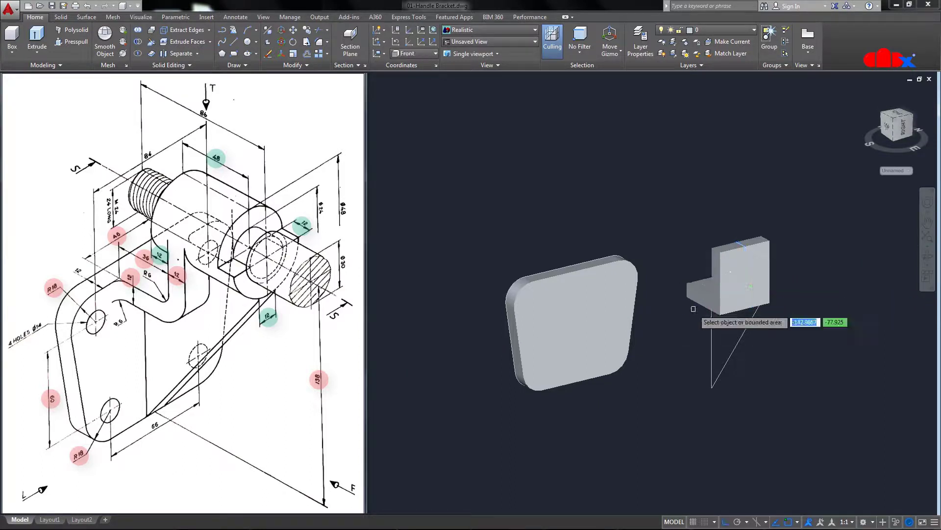
- Press-pull the triangular rib region 12 units thick
{"action": "left_click", "coordinate": [742, 338]}
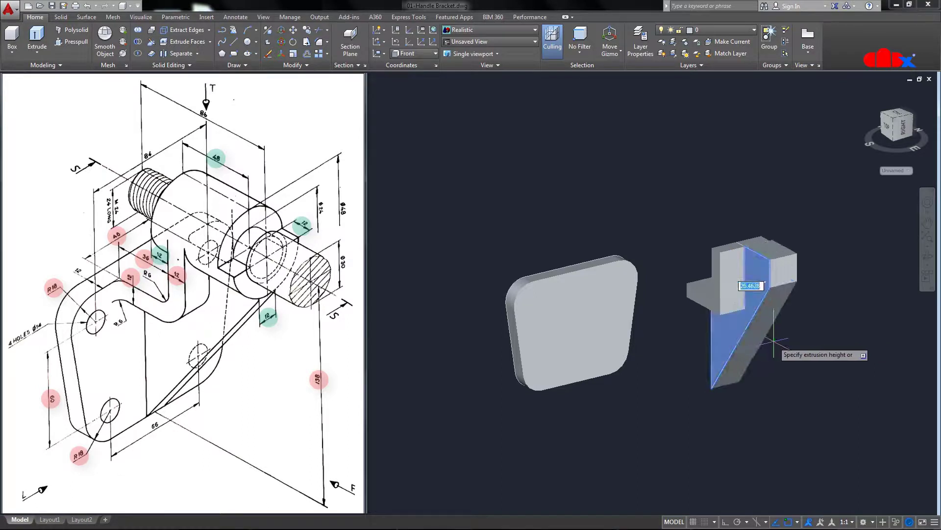
{"action": "type", "text": "12"}
{"action": "key", "text": "Return"}
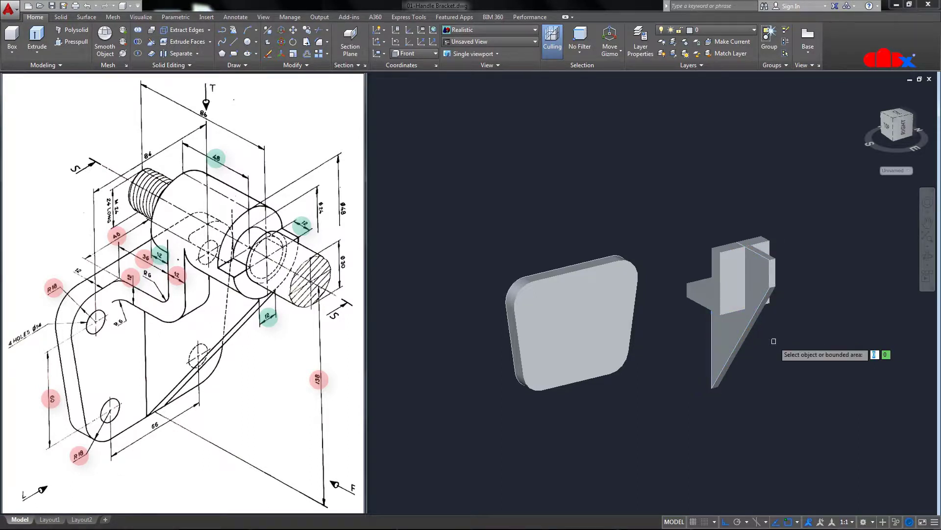
{"action": "middle_click_drag", "start_coordinate": [771, 336], "coordinate": [716, 346], "text": "shift"}
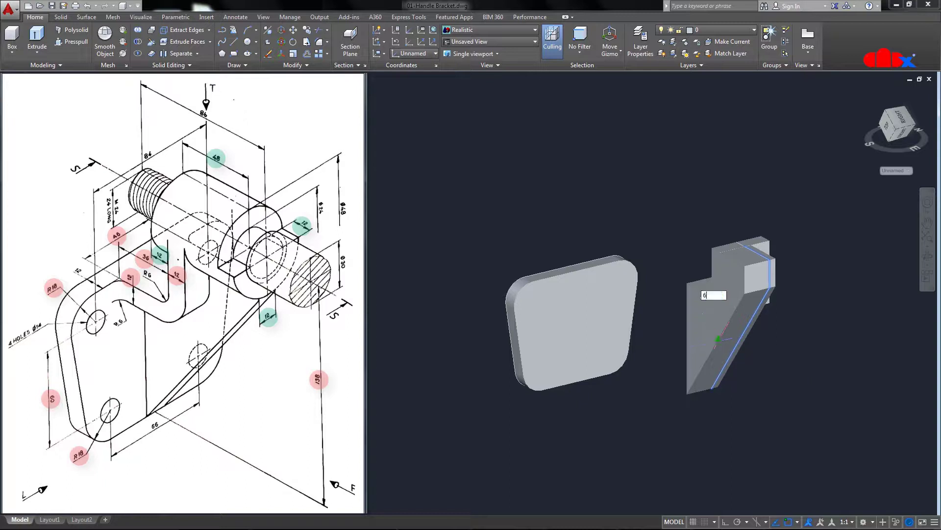
{"action": "key", "text": "Escape"}
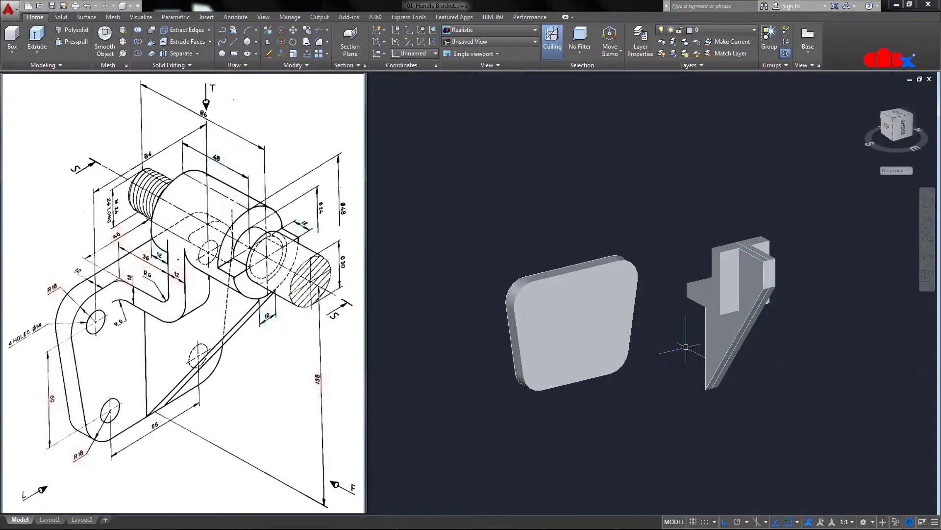
{"action": "scroll", "coordinate": [665, 324], "scroll_direction": "up", "scroll_amount": 2}
{"action": "middle_click_drag", "start_coordinate": [666, 324], "coordinate": [670, 325], "text": "shift"}
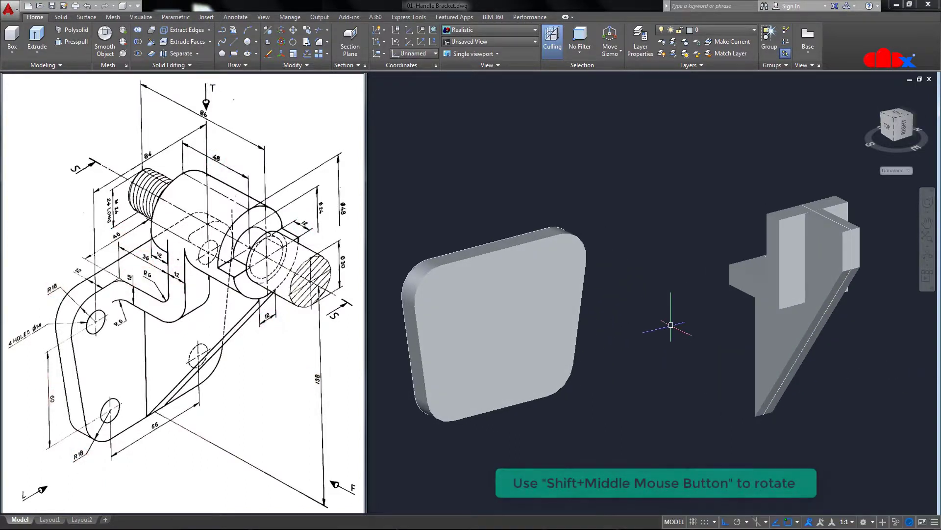
- Move the upright-and-rib solid by its edge midpoint onto the midpoint of the plate's top edge
{"action": "type", "text": "M"}
{"action": "key", "text": "Return"}
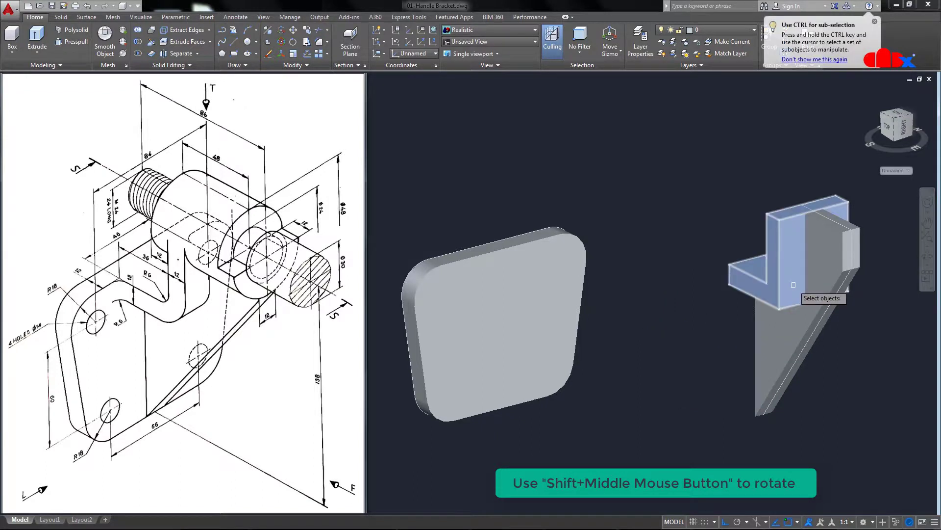
{"action": "left_click", "coordinate": [816, 274]}
{"action": "key", "text": "Return"}
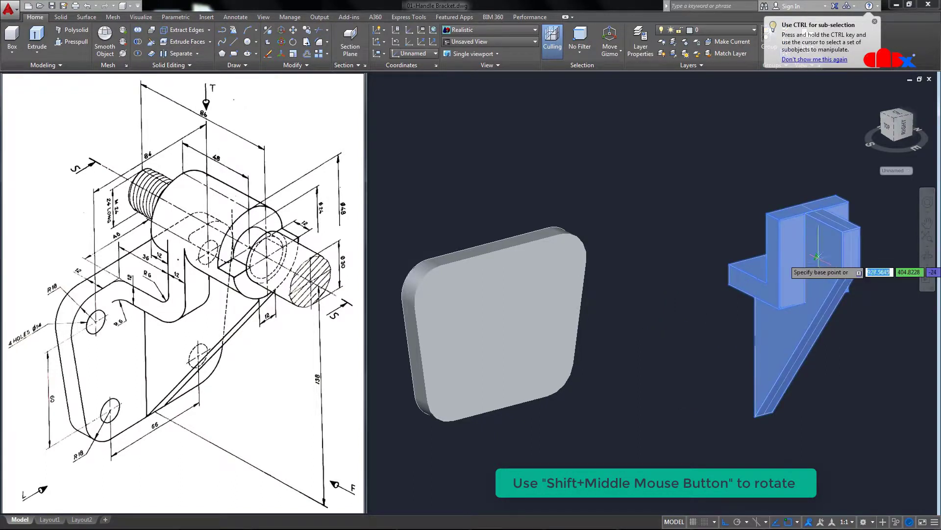
{"action": "middle_click_drag", "start_coordinate": [774, 266], "coordinate": [792, 276], "text": "shift"}
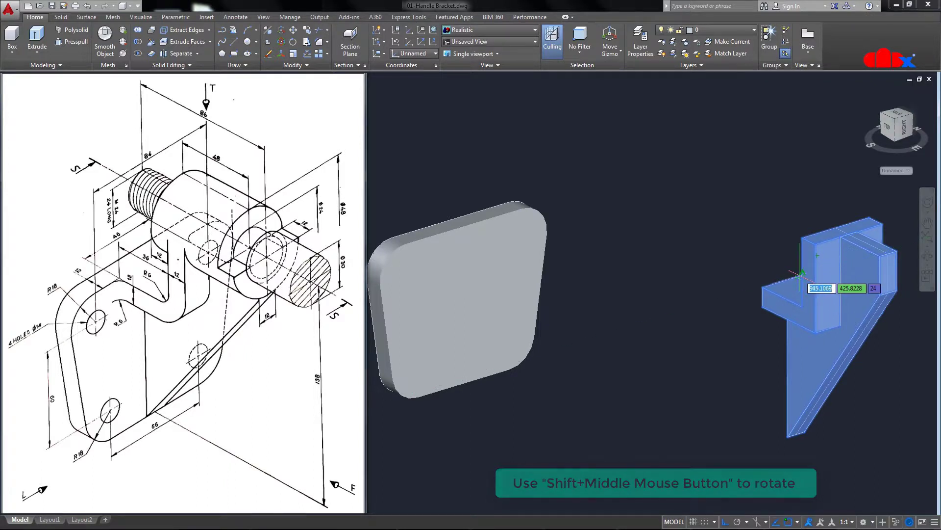
{"action": "right_click", "coordinate": [758, 275], "text": "shift"}
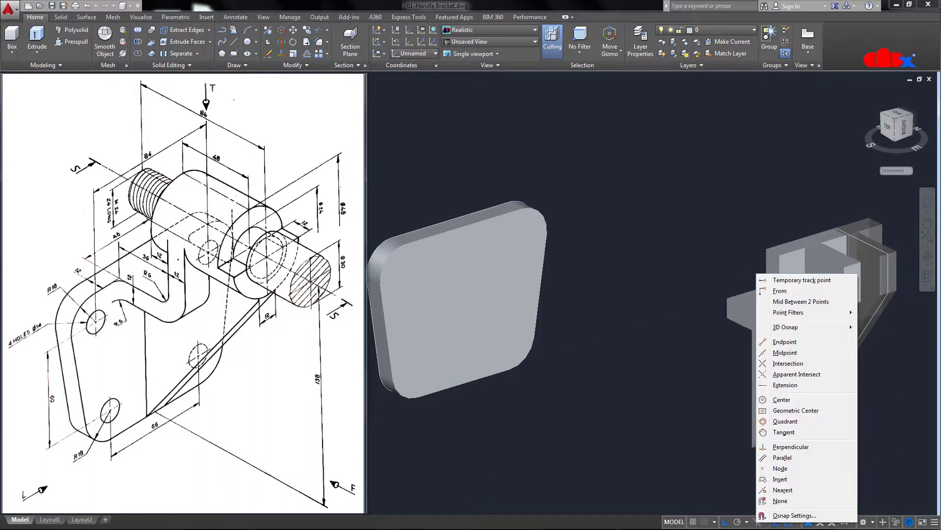
{"action": "left_click", "coordinate": [785, 352]}
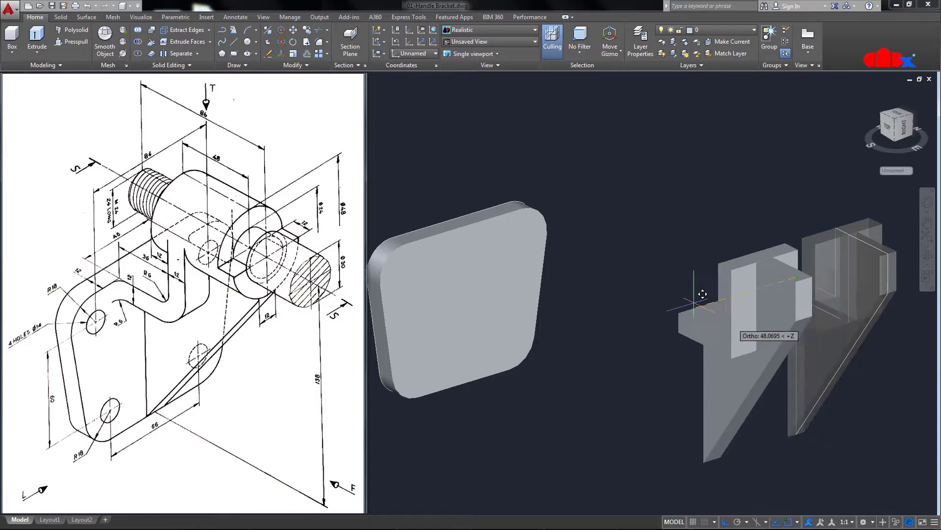
{"action": "left_click", "coordinate": [465, 228]}
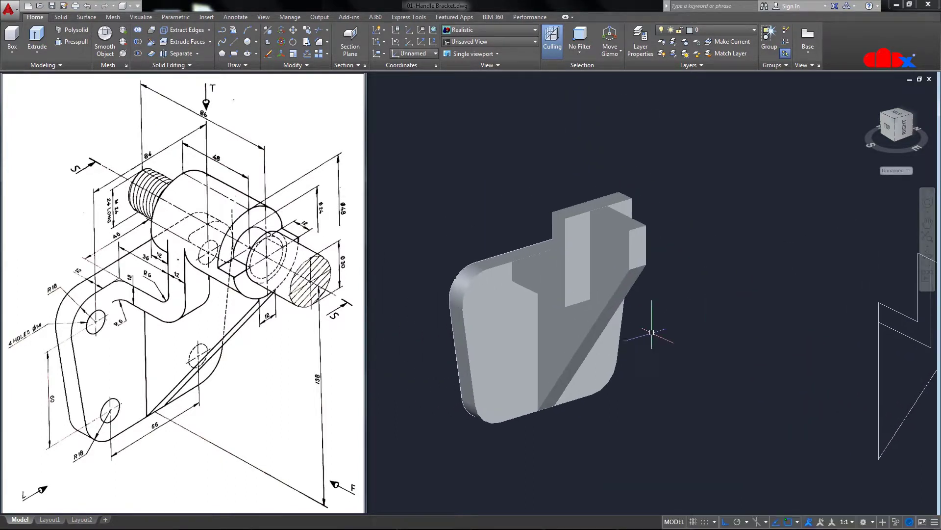
{"action": "scroll", "coordinate": [652, 328], "scroll_direction": "up", "scroll_amount": 3}
{"action": "mouse_move", "coordinate": [712, 335]}
{"action": "middle_mouse_down", "text": "shift"}
{"action": "mouse_move", "coordinate": [727, 332]}
{"action": "mouse_move", "coordinate": [727, 311]}
{"action": "mouse_move", "coordinate": [700, 330]}
{"action": "mouse_move", "coordinate": [709, 348]}
{"action": "mouse_move", "coordinate": [719, 347]}
{"action": "middle_mouse_up", "text": "shift"}
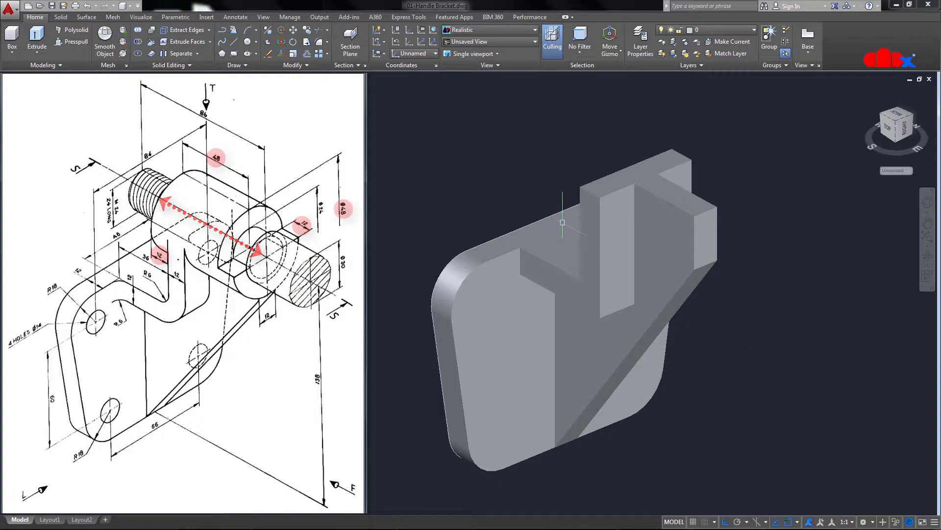
- Switch the UCS to Right and draw a 12-unit line from the upright's top edge
{"action": "left_click", "coordinate": [413, 52]}
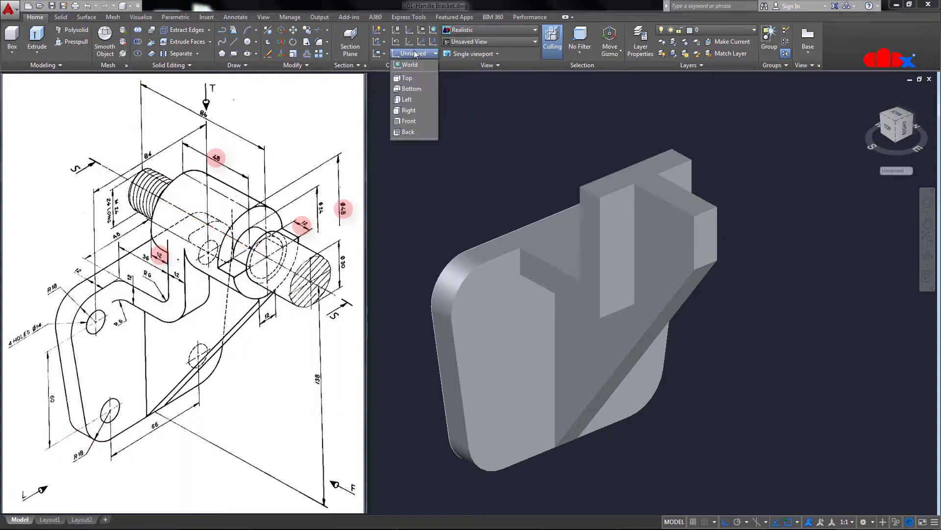
{"action": "left_click", "coordinate": [412, 111]}
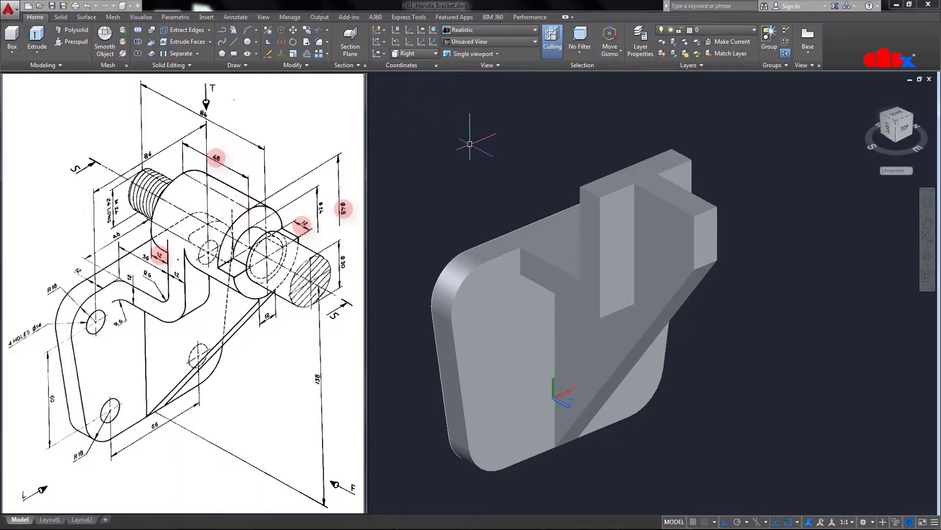
{"action": "type", "text": "l"}
{"action": "key", "text": "Return"}
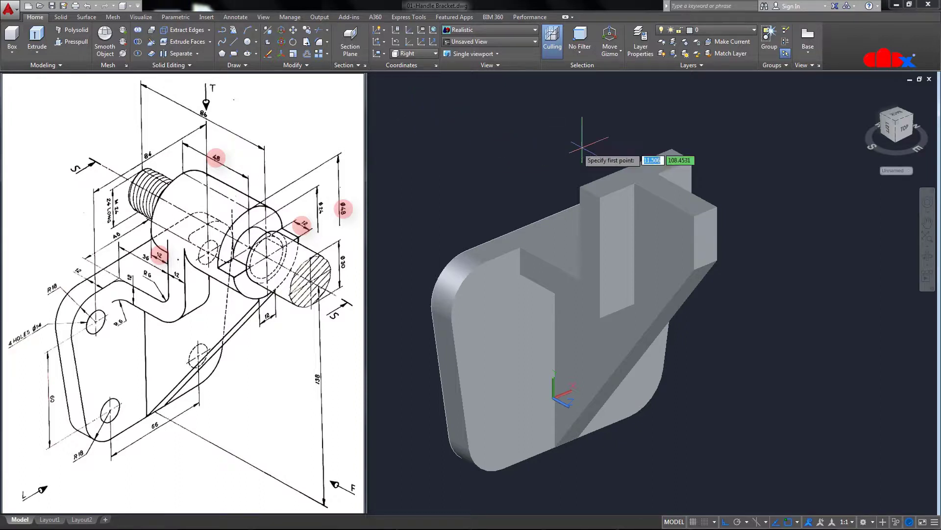
{"action": "left_click", "coordinate": [624, 168]}
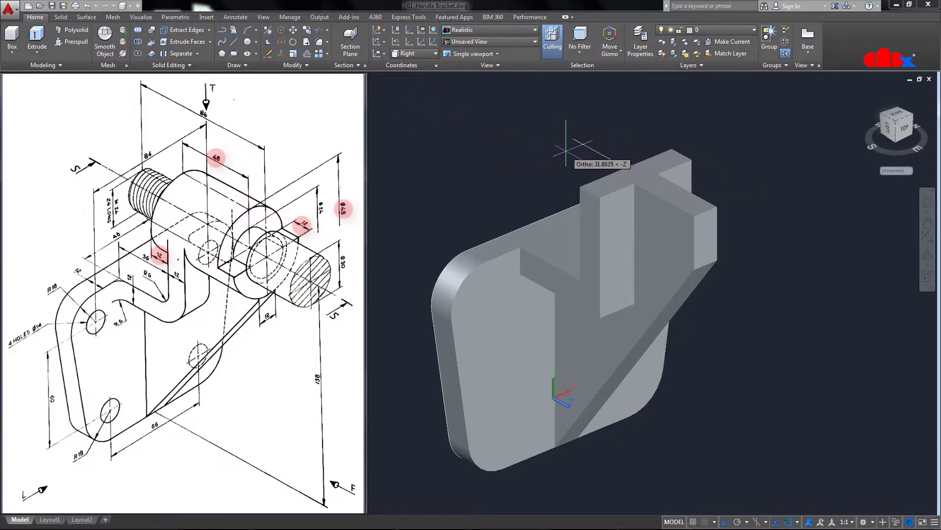
{"action": "type", "text": "1"}
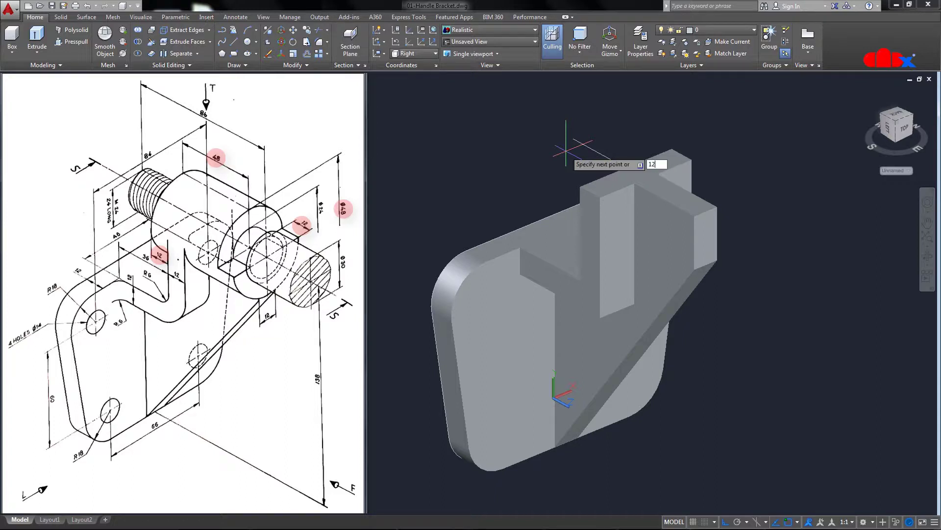
{"action": "type", "text": "2"}
{"action": "key", "text": "Return"}
- Draw a circle at the line's end and press-pull it 48 into a cylinder
{"action": "key", "text": "Return"}
{"action": "type", "text": "c"}
{"action": "key", "text": "Return"}
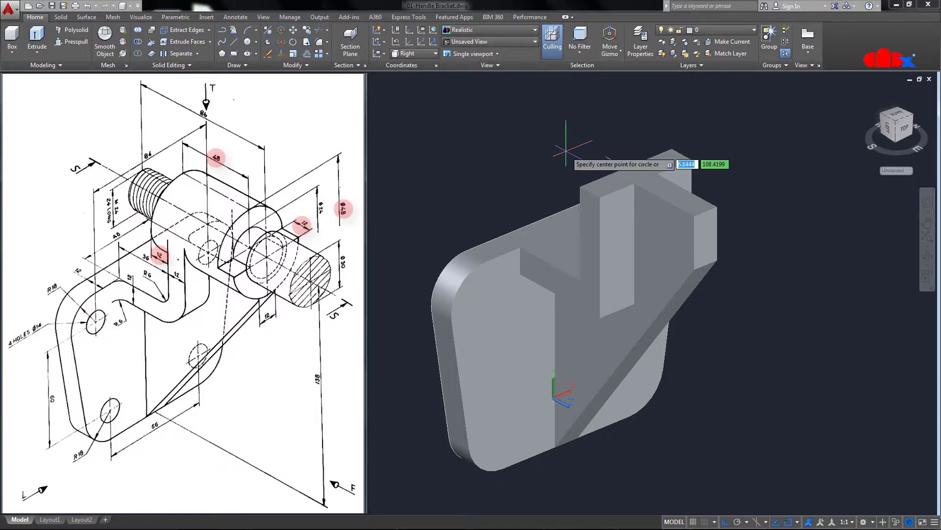
{"action": "left_click", "coordinate": [606, 156]}
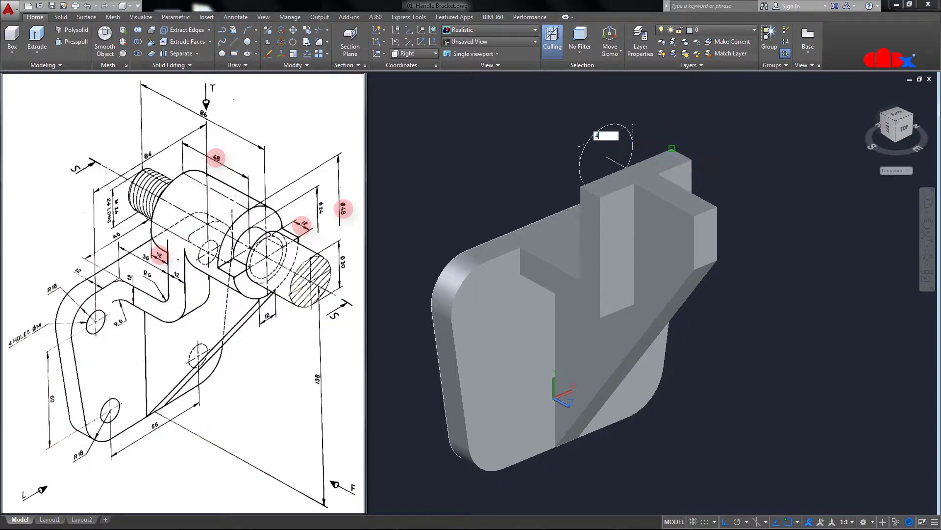
{"action": "type", "text": "DIST"}
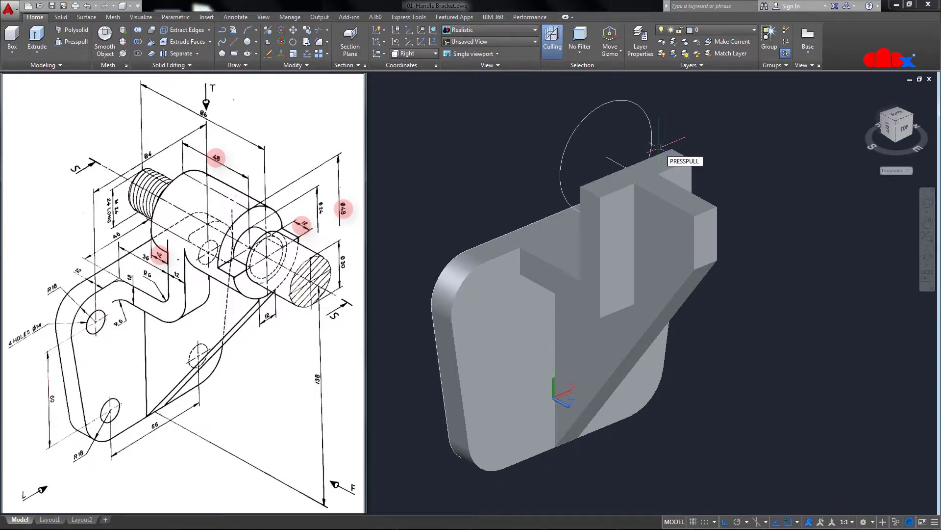
{"action": "key", "text": "Return"}
{"action": "left_click", "coordinate": [652, 142]}
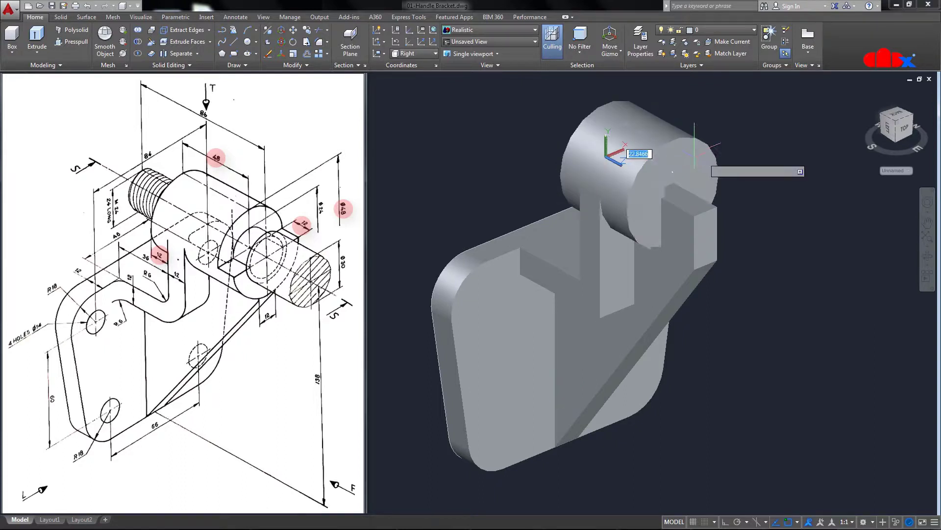
{"action": "type", "text": "48"}
{"action": "key", "text": "Return"}
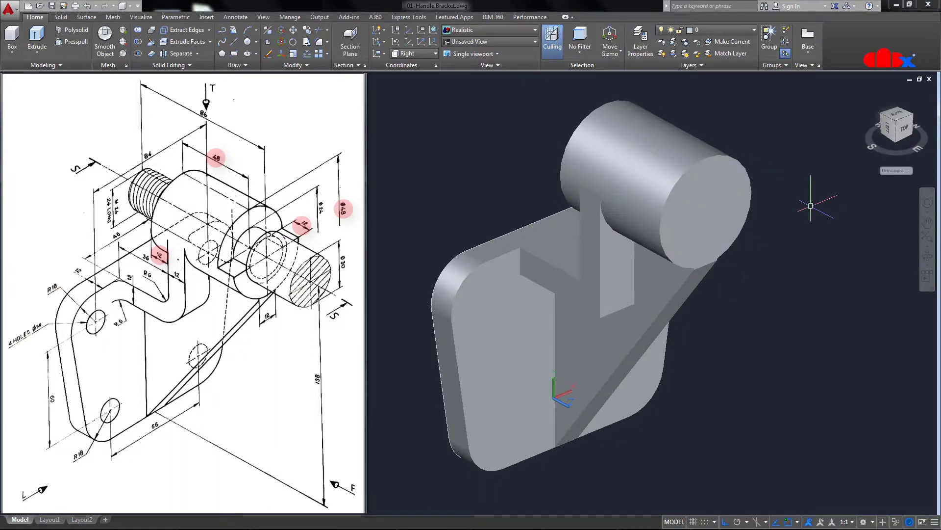
- Union the cylinder, diagonal rib, vertical web and base plate, then check the combined solid
{"action": "mouse_move", "coordinate": [729, 225]}
{"action": "middle_mouse_down", "text": "shift"}
{"action": "mouse_move", "coordinate": [725, 246]}
{"action": "mouse_move", "coordinate": [800, 257]}
{"action": "mouse_move", "coordinate": [779, 275]}
{"action": "middle_mouse_up", "text": "shift"}
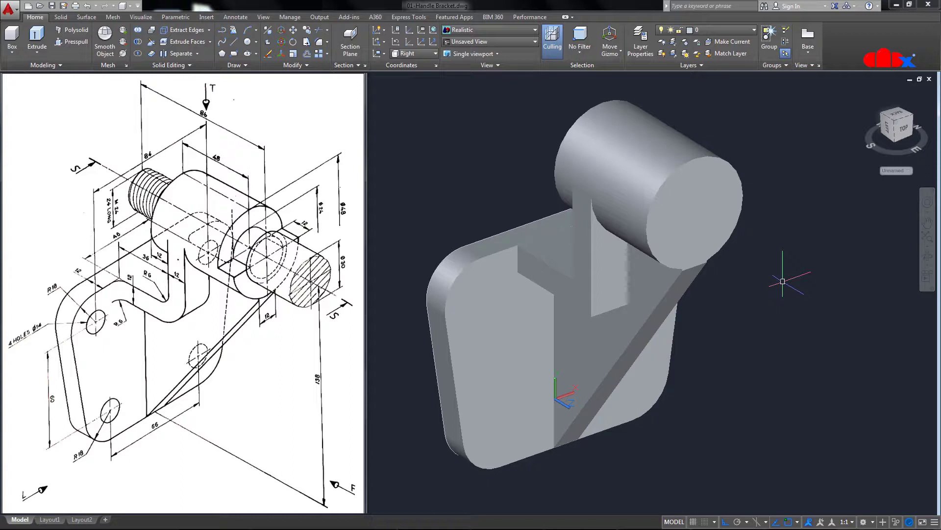
{"action": "key", "text": "Return"}
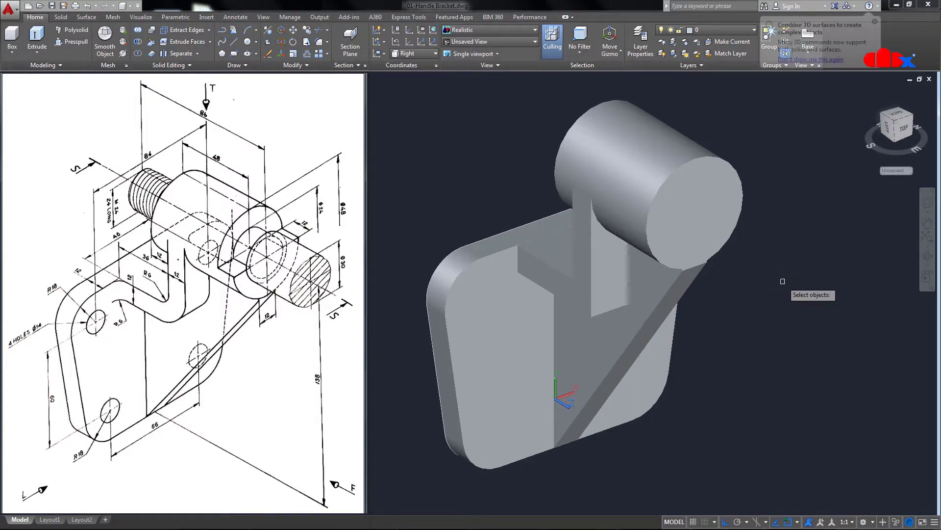
{"action": "left_click", "coordinate": [727, 227]}
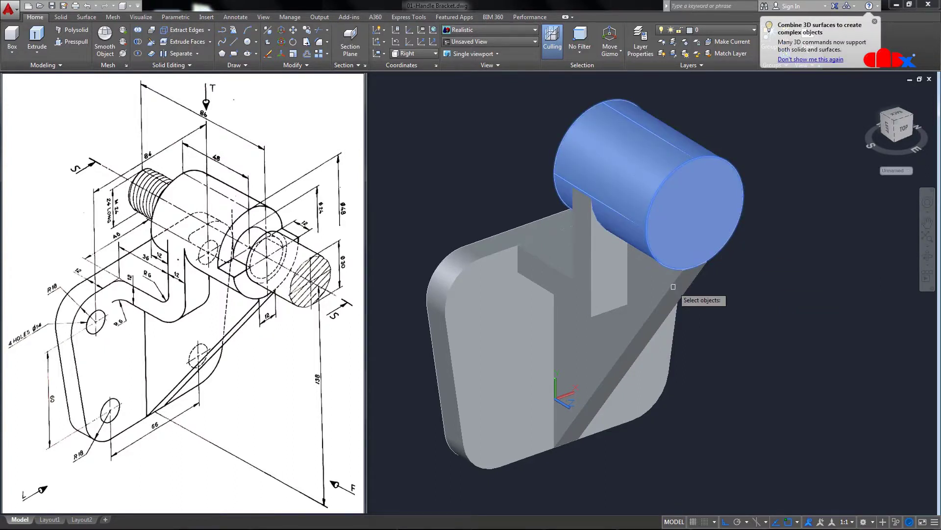
{"action": "left_click", "coordinate": [676, 286]}
{"action": "left_click", "coordinate": [608, 282]}
{"action": "left_click", "coordinate": [502, 326]}
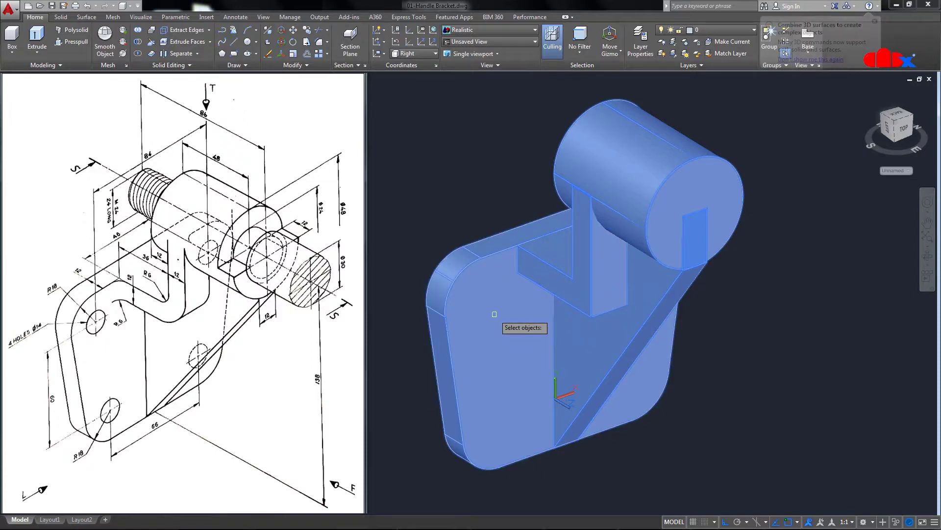
{"action": "key", "text": "Return"}
{"action": "left_click", "coordinate": [503, 325]}
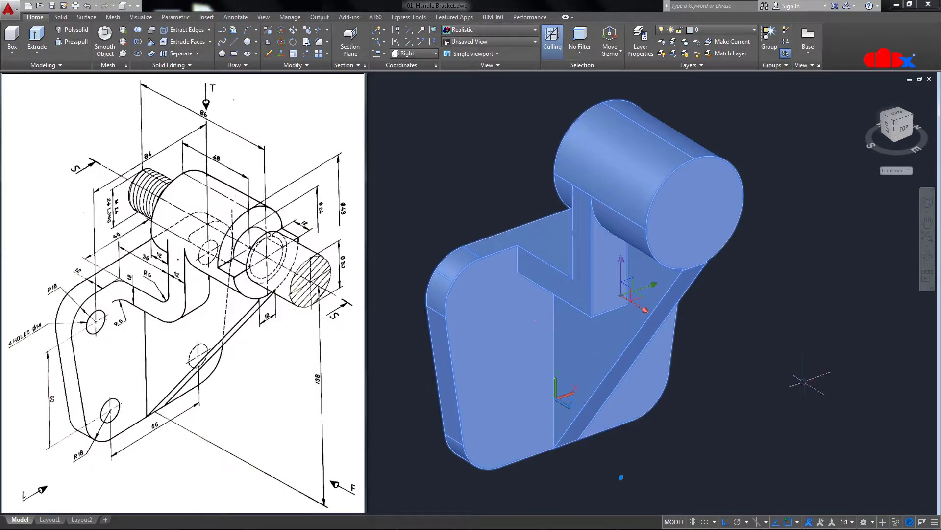
{"action": "key", "text": "Escape"}
{"action": "left_click", "coordinate": [652, 370]}
{"action": "key", "text": "Escape"}
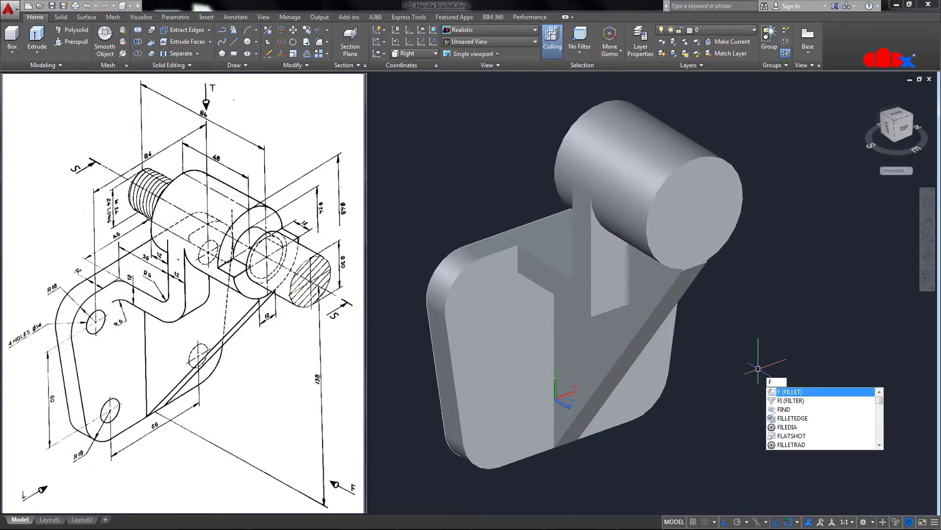
- Fillet the inner edges where the upright meets the plate with radius 6
{"action": "key", "text": "Return"}
{"action": "middle_click_drag", "start_coordinate": [754, 369], "coordinate": [859, 356], "text": "shift"}
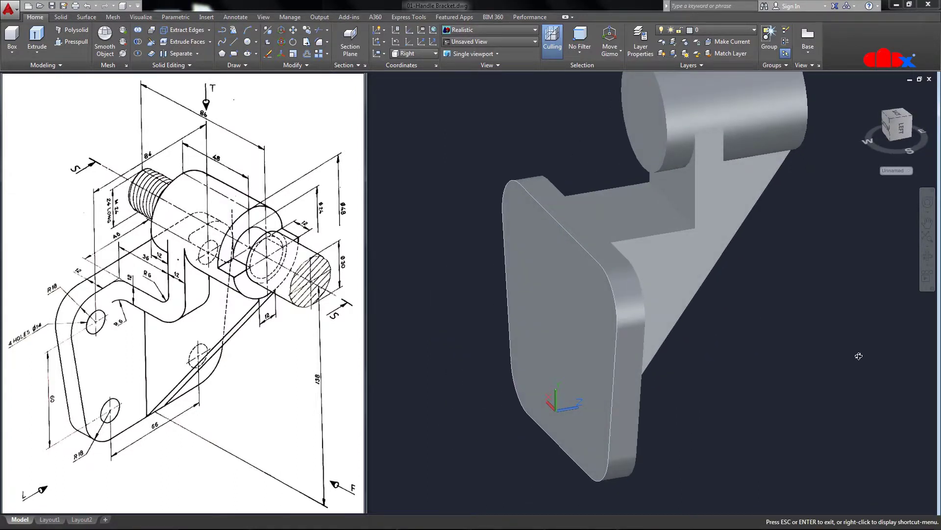
{"action": "left_click", "coordinate": [677, 207]}
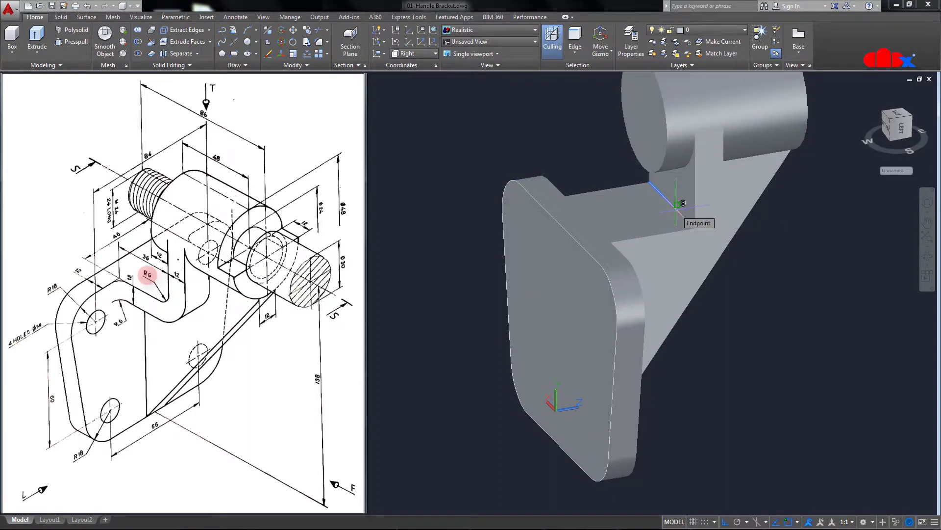
{"action": "left_click", "coordinate": [677, 208]}
{"action": "key", "text": "Return"}
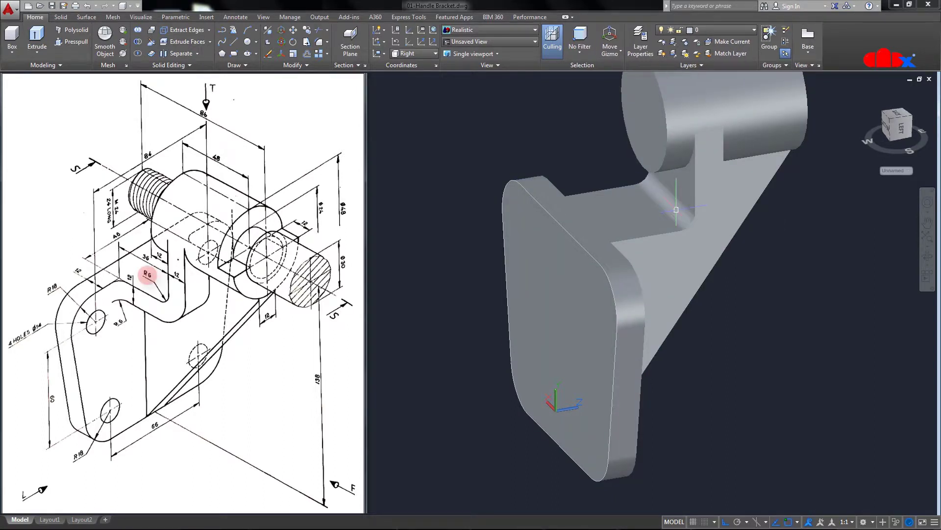
{"action": "middle_click_drag", "start_coordinate": [677, 210], "coordinate": [592, 211], "text": "shift"}
{"action": "key", "text": "Return"}
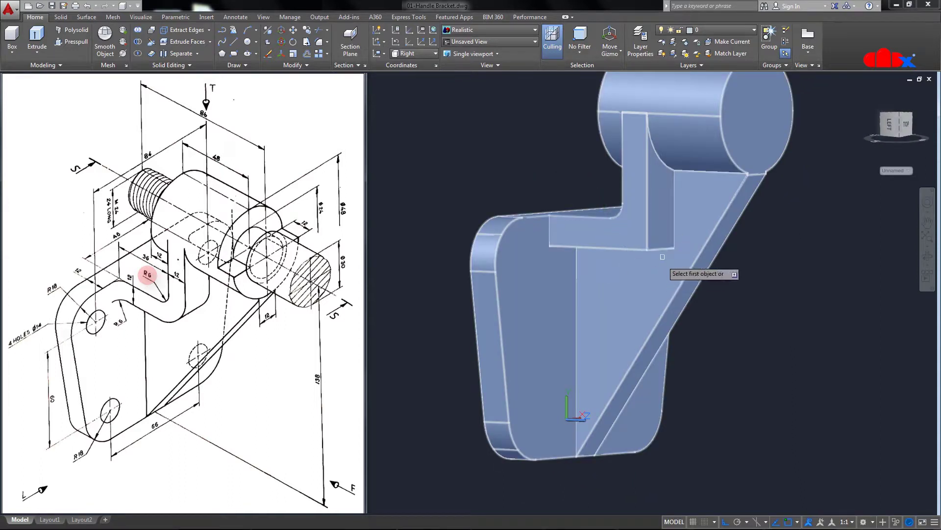
{"action": "left_click", "coordinate": [661, 249]}
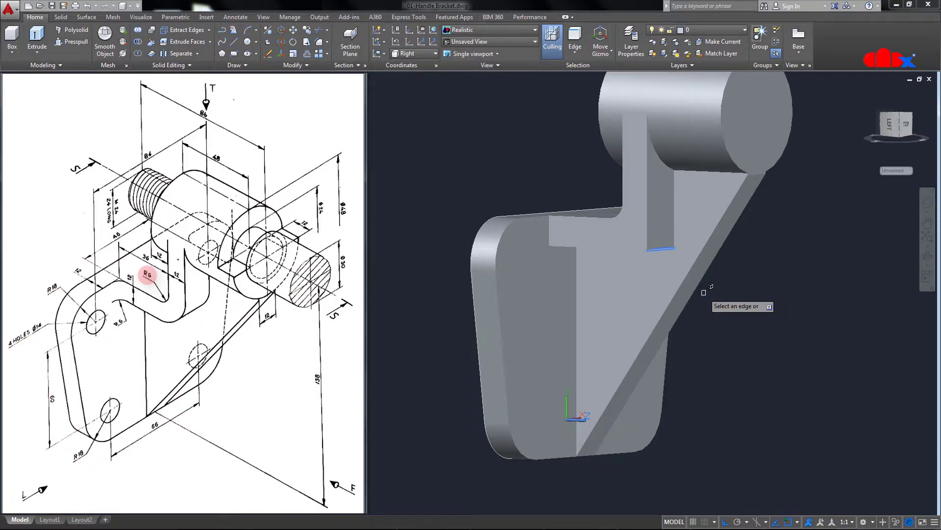
{"action": "key", "text": "Return"}
{"action": "middle_click_drag", "start_coordinate": [704, 293], "coordinate": [500, 311], "text": "shift"}
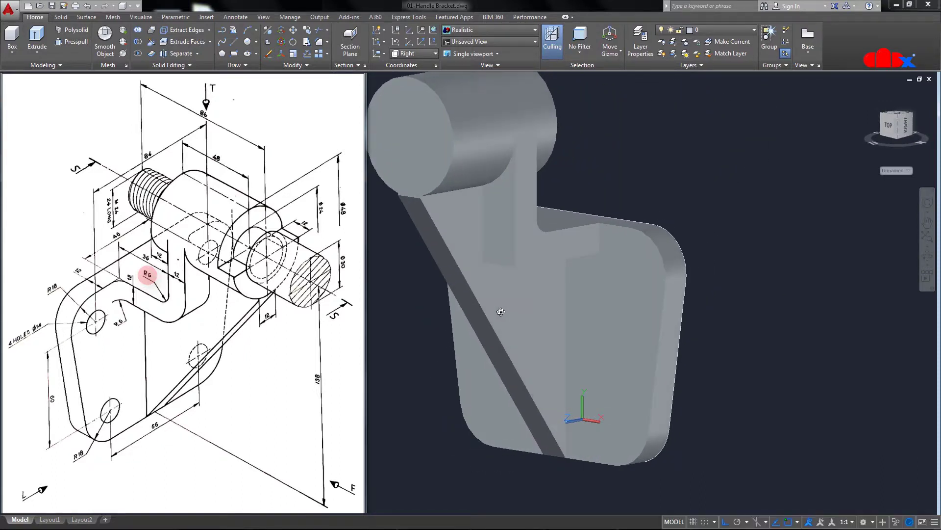
{"action": "left_click", "coordinate": [500, 265]}
{"action": "left_click", "coordinate": [502, 264]}
{"action": "key", "text": "Return"}
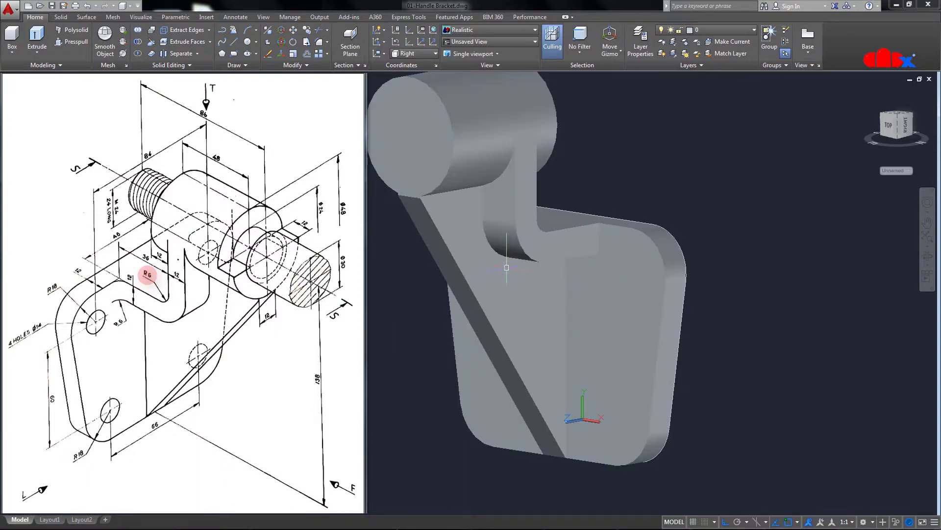
- Fillet the rib-to-plate edge and the plate's top inner edge with radius 6
{"action": "middle_click_drag", "start_coordinate": [505, 267], "coordinate": [775, 355], "text": "shift"}
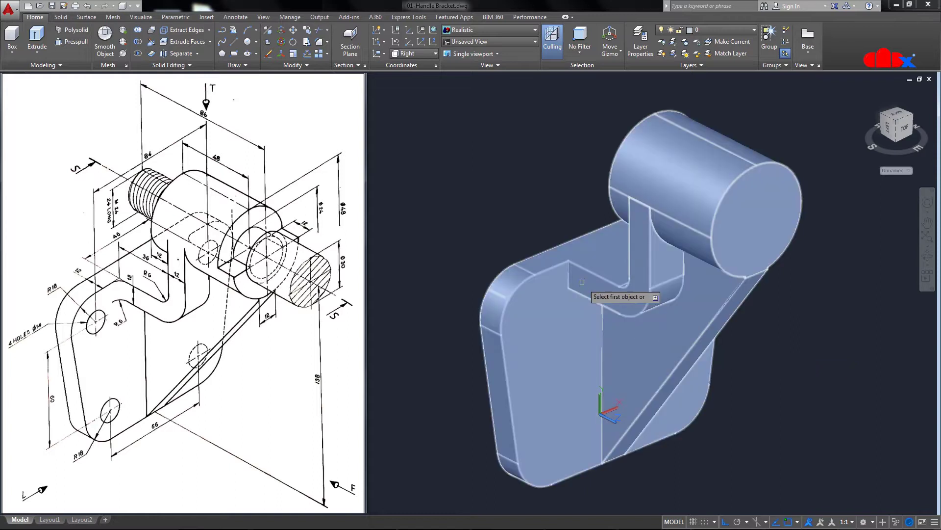
{"action": "left_click", "coordinate": [568, 275]}
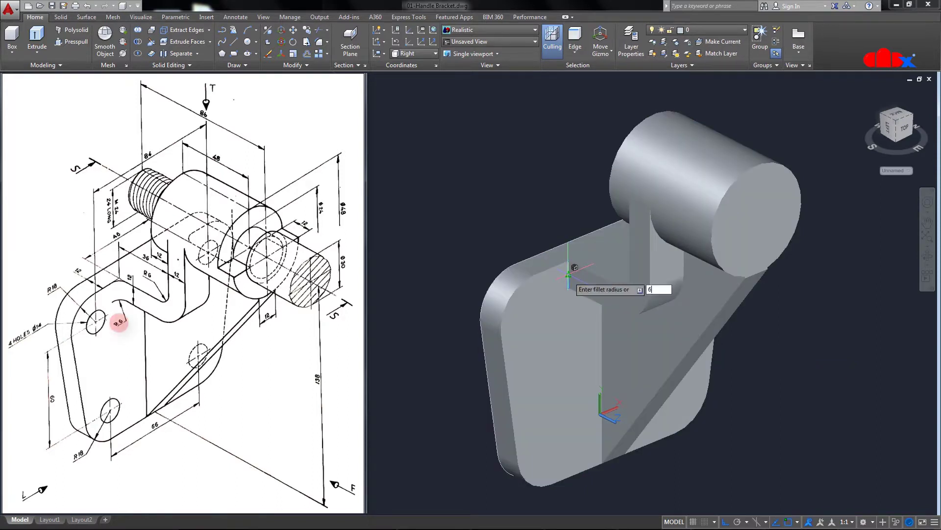
{"action": "key", "text": "Return"}
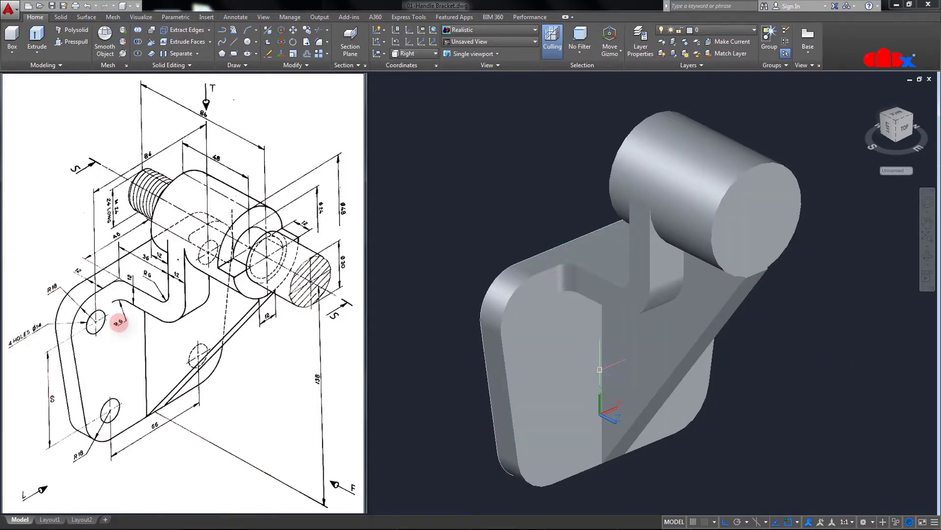
{"action": "middle_click_drag", "start_coordinate": [600, 369], "coordinate": [457, 387], "text": "shift"}
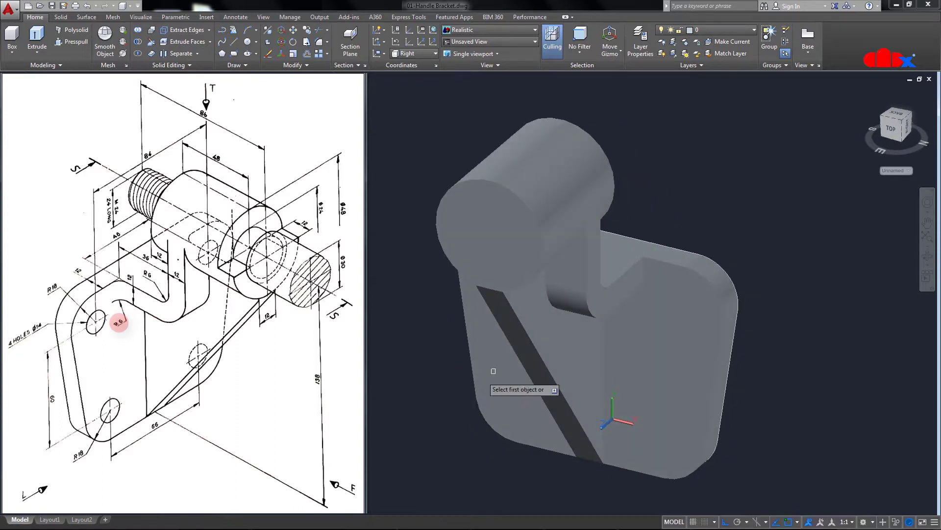
{"action": "left_click", "coordinate": [644, 271]}
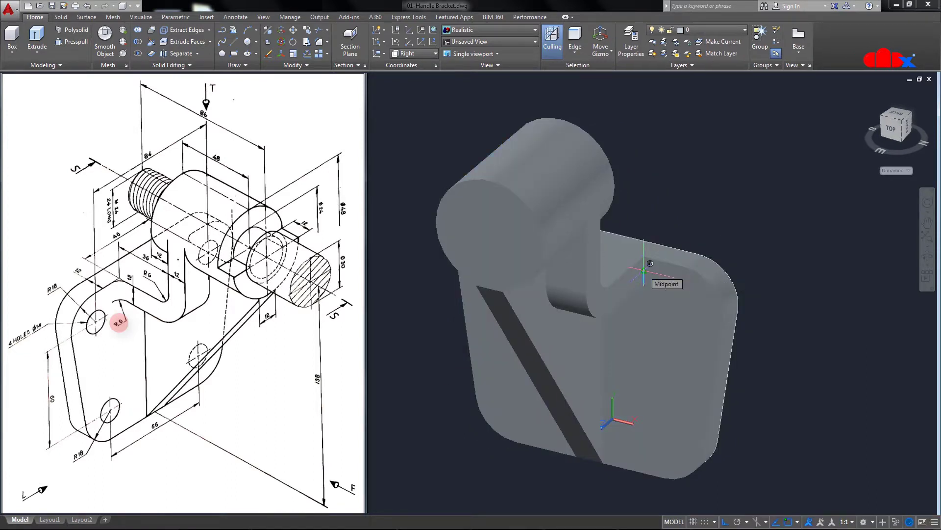
{"action": "key", "text": "Return"}
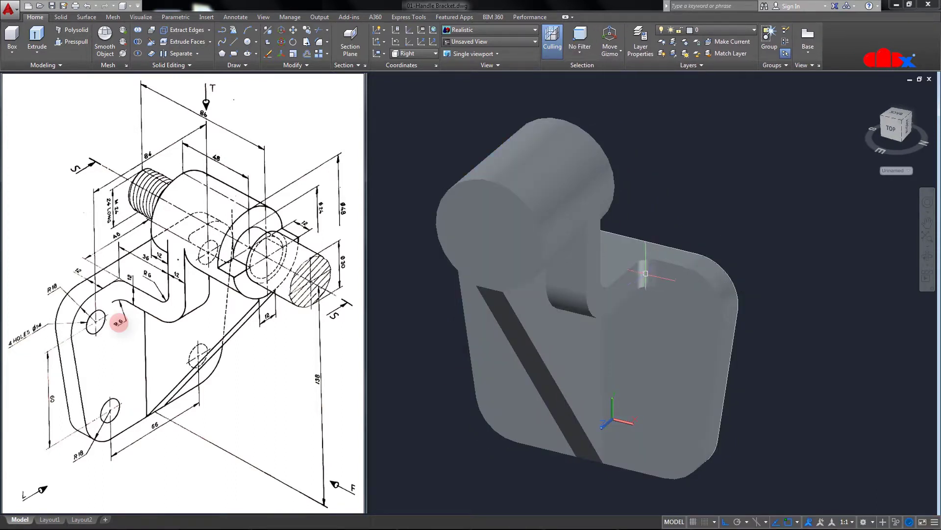
- Window-select and delete the leftover wireframe outline around the plate
{"action": "middle_click_drag", "start_coordinate": [646, 273], "coordinate": [677, 317], "text": "shift"}
{"action": "scroll", "coordinate": [751, 322], "scroll_direction": "down", "scroll_amount": 2}
{"action": "left_click", "coordinate": [841, 276]}
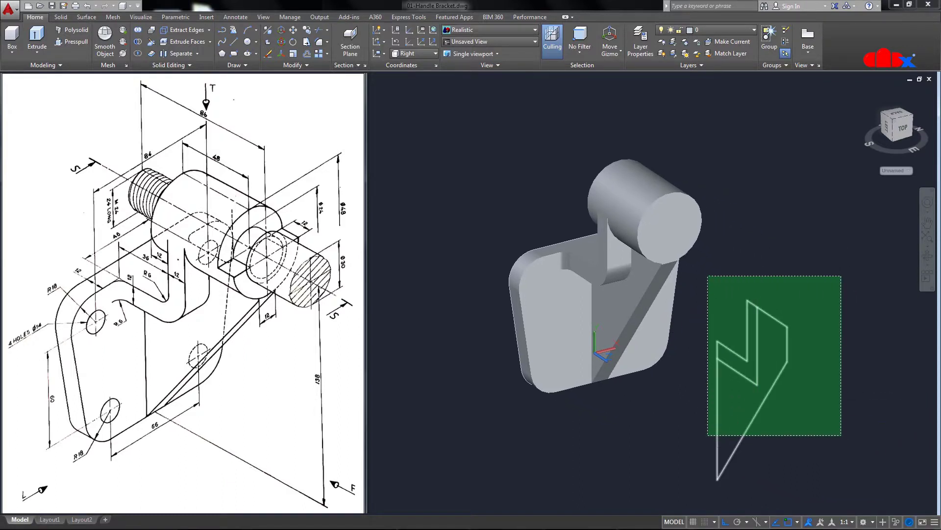
{"action": "left_click", "coordinate": [707, 435]}
{"action": "key", "text": "Delete"}
{"action": "middle_click_drag", "start_coordinate": [726, 401], "coordinate": [755, 387], "text": "shift"}
{"action": "middle_click_drag", "start_coordinate": [694, 380], "coordinate": [678, 378], "text": "shift"}
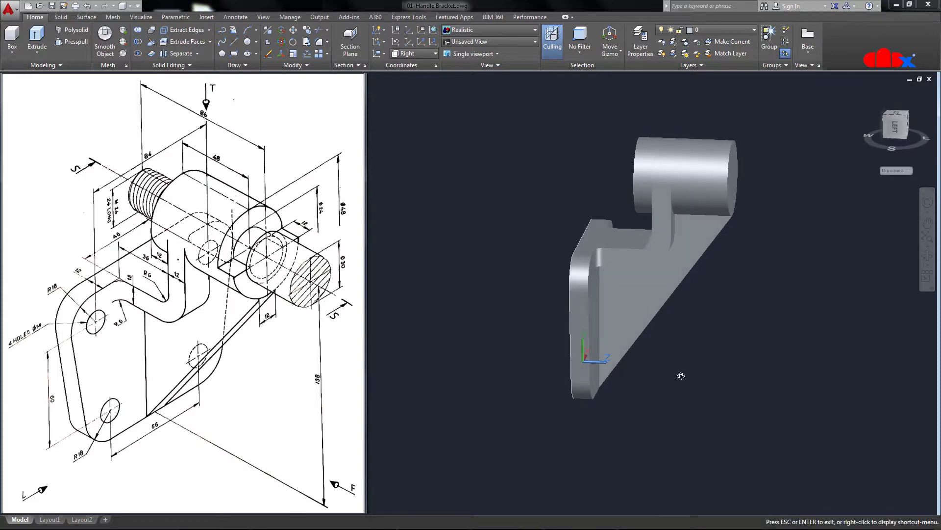
{"action": "left_click", "coordinate": [481, 177]}
{"action": "left_click", "coordinate": [596, 435]}
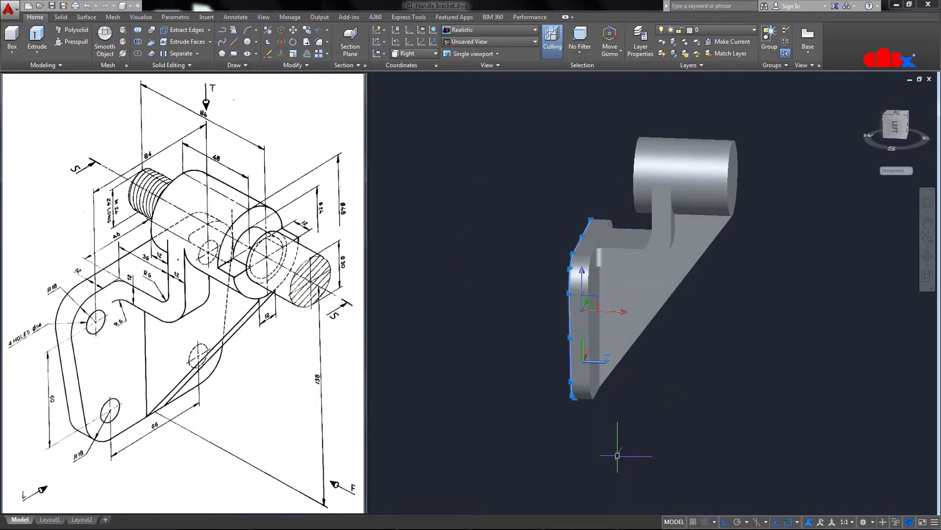
{"action": "middle_click_drag", "start_coordinate": [630, 441], "coordinate": [562, 441], "text": "shift"}
{"action": "scroll", "coordinate": [611, 172], "scroll_direction": "up", "scroll_amount": 1}
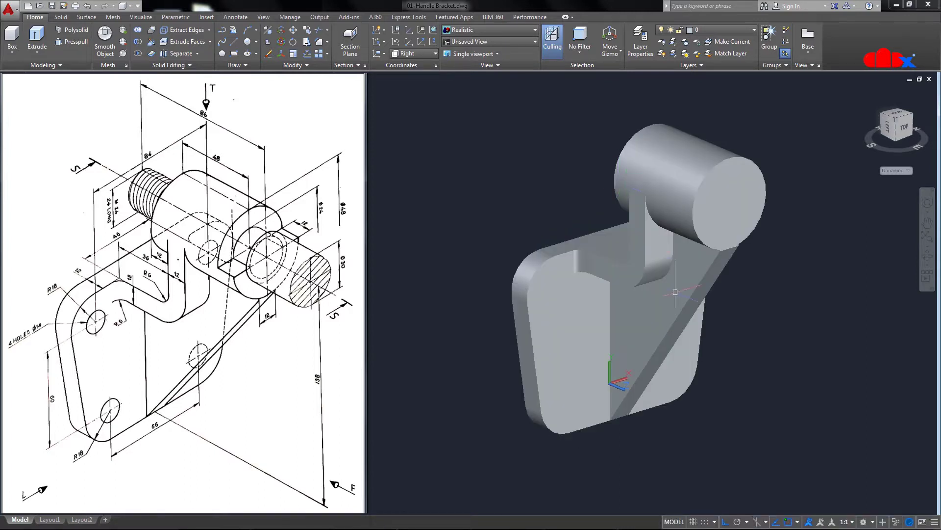
{"action": "middle_click_drag", "start_coordinate": [745, 374], "coordinate": [738, 381], "text": "shift"}
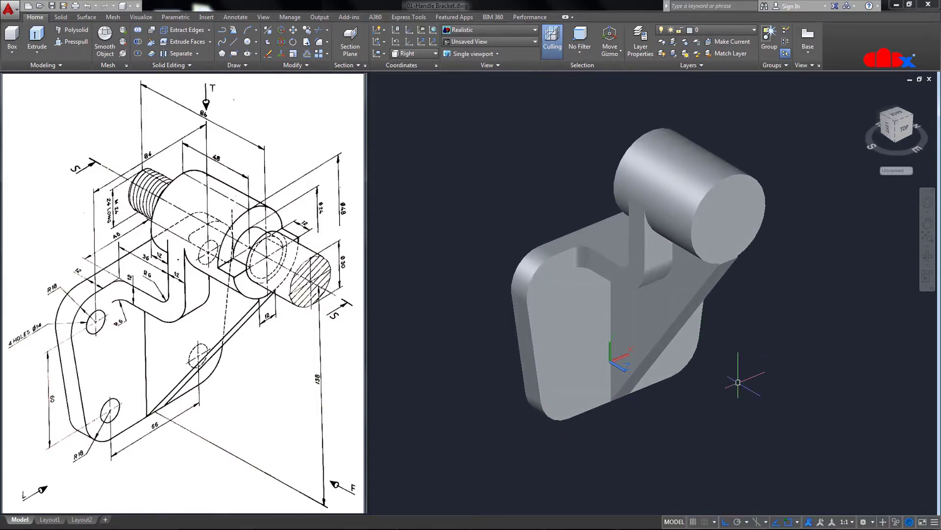
{"action": "key", "text": "Return"}
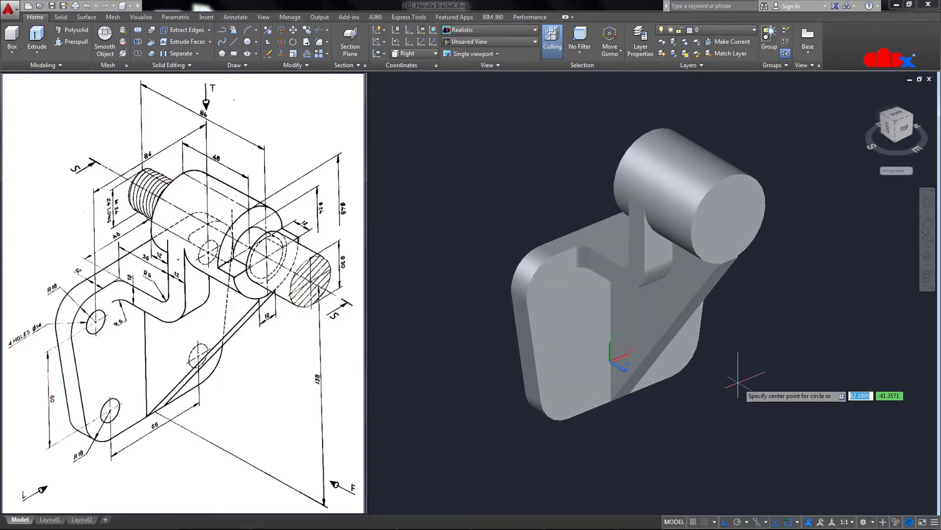
- Draw the upper-left bolt-hole circle and copy it 60 down and across to the other corners
{"action": "left_click", "coordinate": [555, 287]}
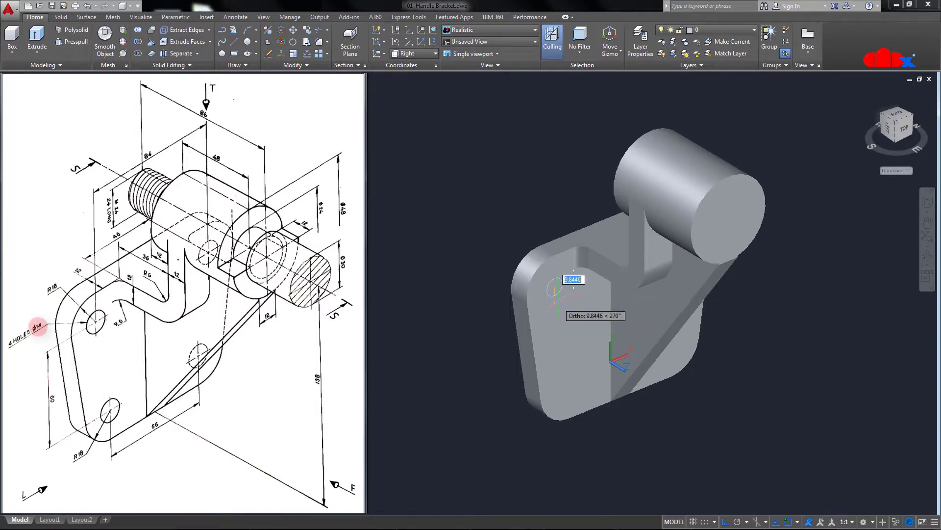
{"action": "left_click", "coordinate": [558, 302]}
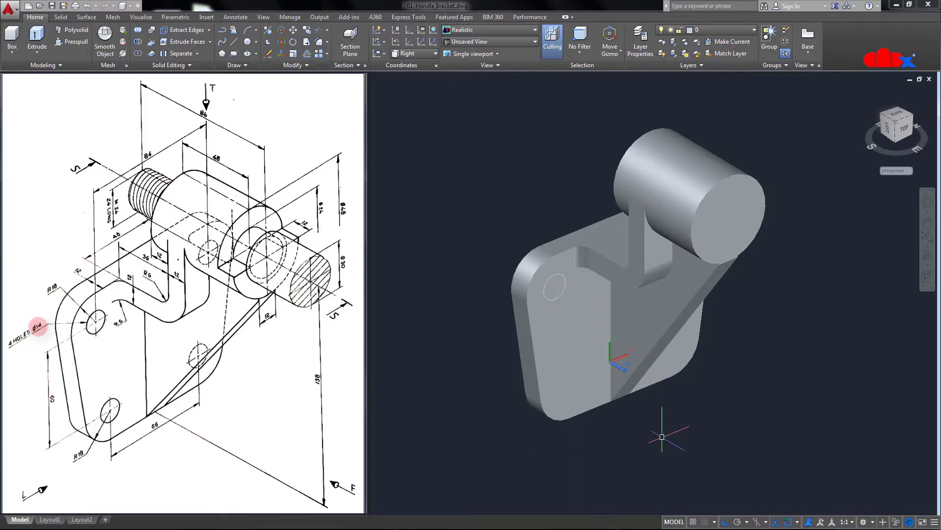
{"action": "type", "text": "co"}
{"action": "key", "text": "Return"}
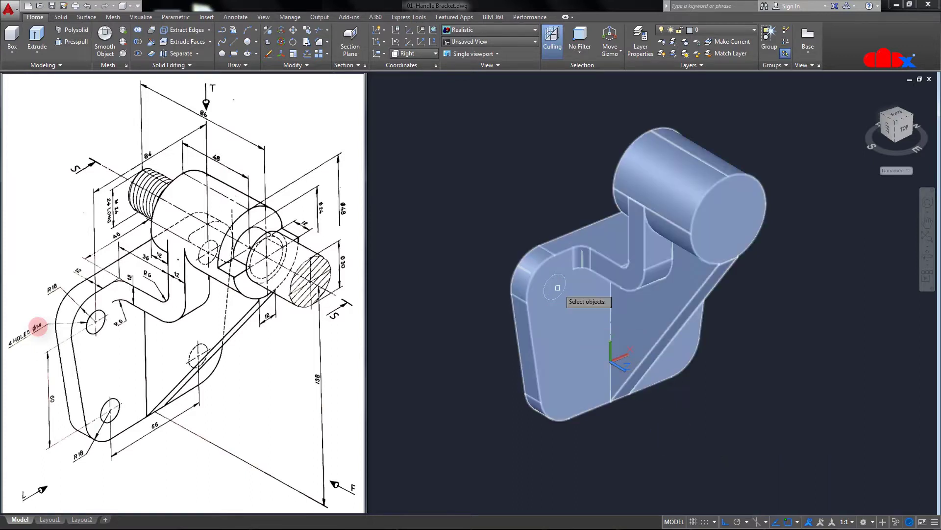
{"action": "left_click", "coordinate": [545, 300]}
{"action": "key", "text": "Return"}
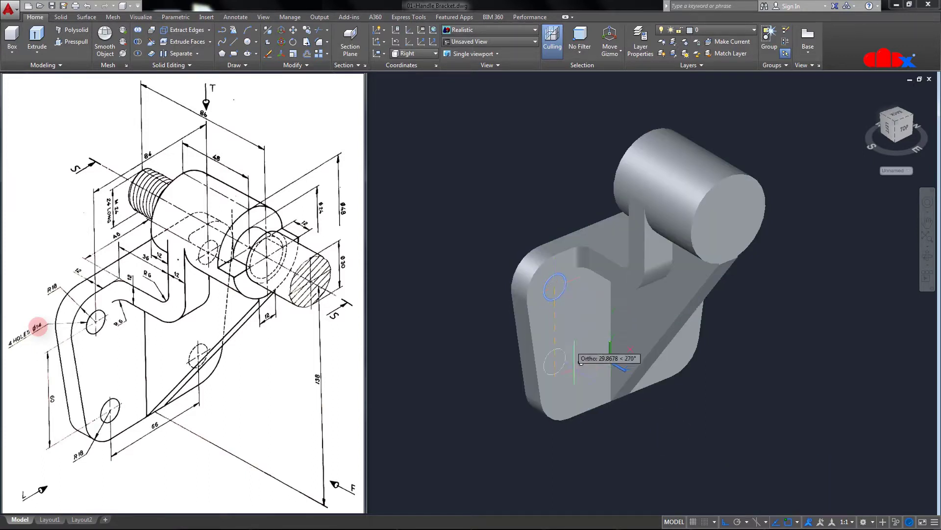
{"action": "type", "text": "60.6712"}
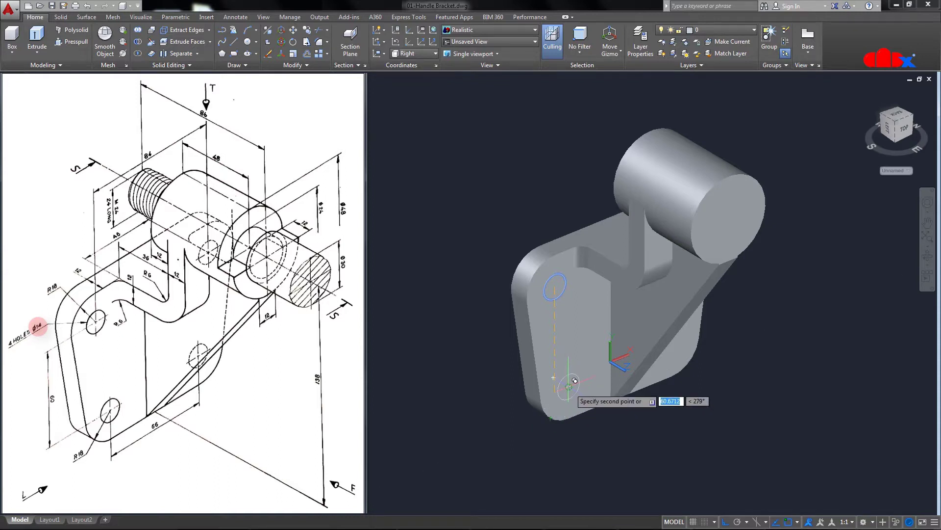
{"action": "key", "text": "Return"}
{"action": "middle_click_drag", "start_coordinate": [670, 401], "coordinate": [696, 385], "text": "shift"}
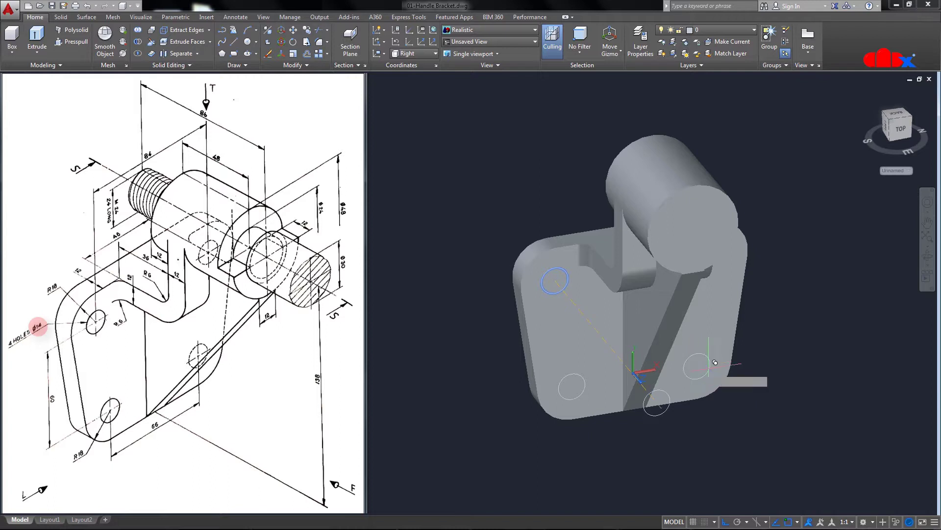
{"action": "mouse_move", "coordinate": [758, 258]}
{"action": "middle_mouse_down", "text": "shift"}
{"action": "mouse_move", "coordinate": [748, 268]}
{"action": "mouse_move", "coordinate": [747, 251]}
{"action": "middle_mouse_up", "text": "shift"}
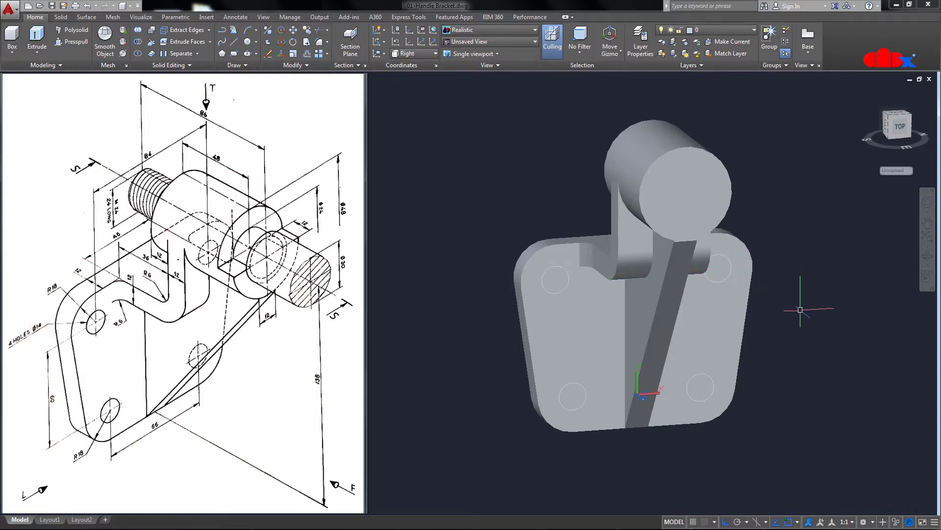
- Press-pull the top-left, lower-left, lower-right and upper-right hole circles through the plate
{"action": "type", "text": "resspull"}
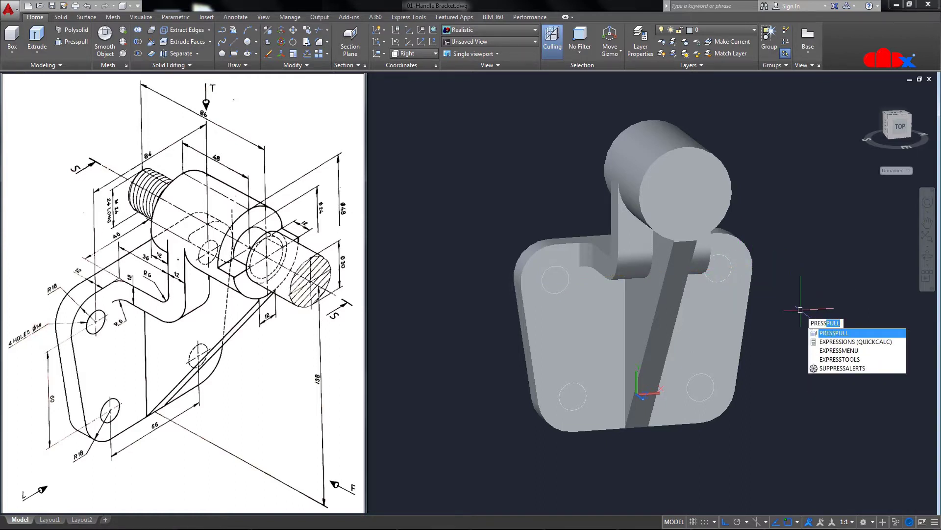
{"action": "key", "text": "Return"}
{"action": "left_click", "coordinate": [555, 279]}
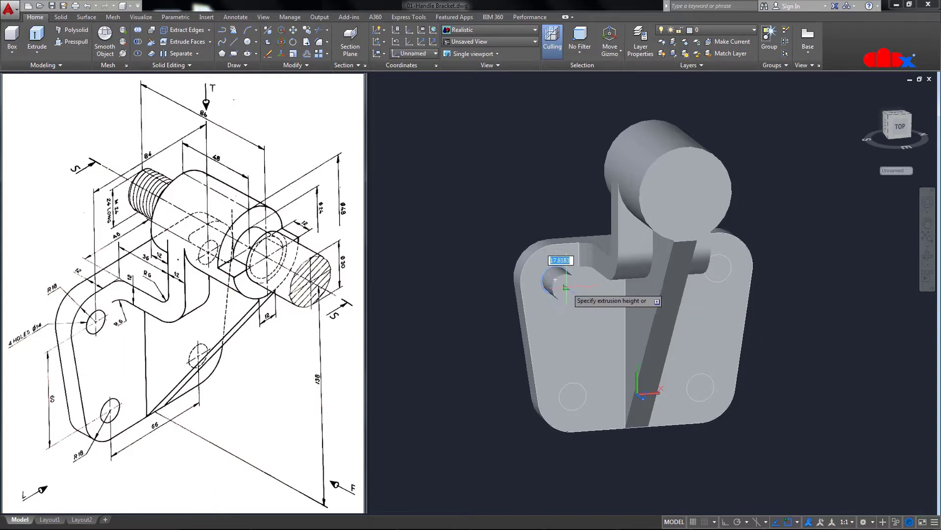
{"action": "left_click", "coordinate": [552, 279]}
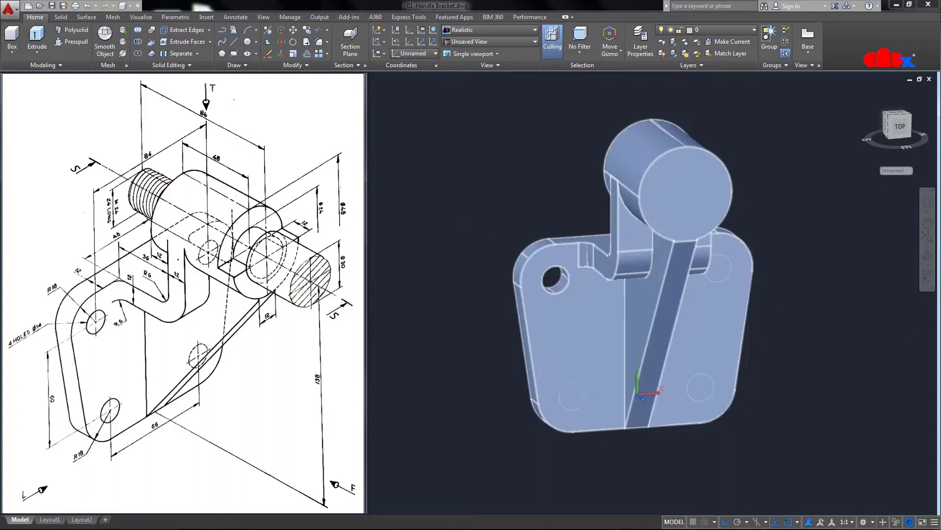
{"action": "left_click", "coordinate": [573, 396]}
{"action": "left_click", "coordinate": [572, 396]}
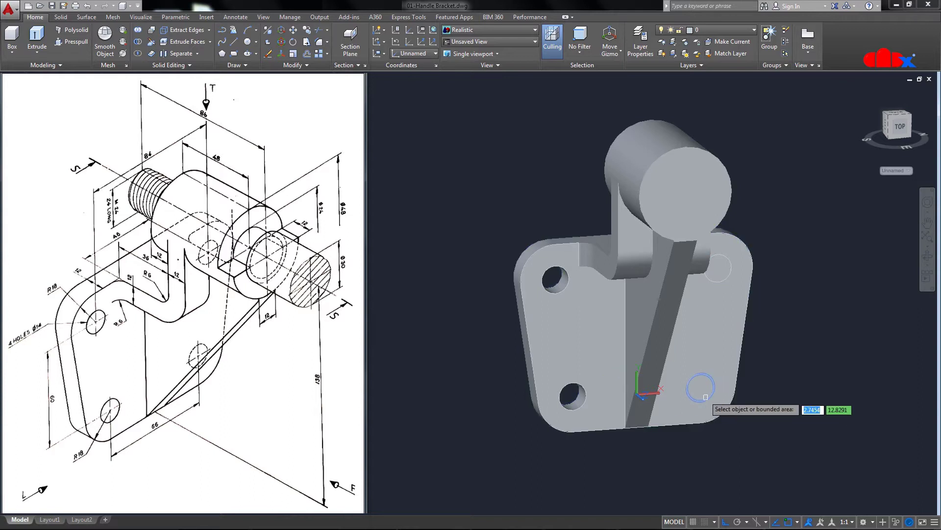
{"action": "left_click", "coordinate": [701, 387]}
{"action": "left_click", "coordinate": [564, 256]}
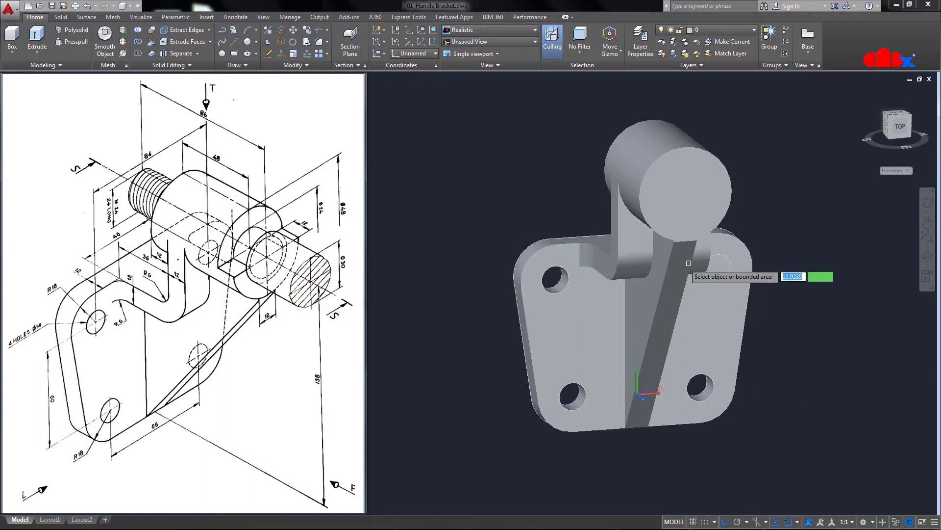
{"action": "left_click", "coordinate": [717, 268]}
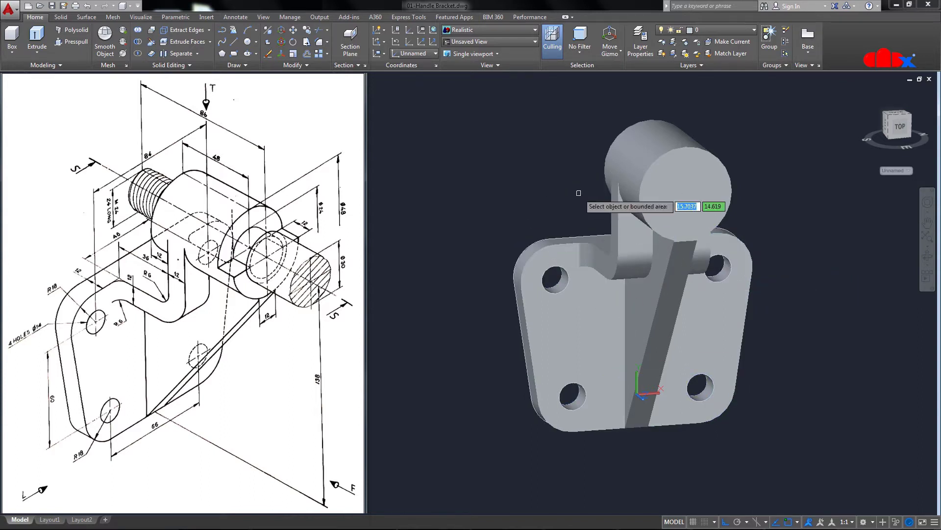
{"action": "left_click", "coordinate": [579, 193]}
- Window-select the hole edges and orbit the view to face the boss end
{"action": "middle_click_drag", "start_coordinate": [580, 229], "coordinate": [536, 204], "text": "shift"}
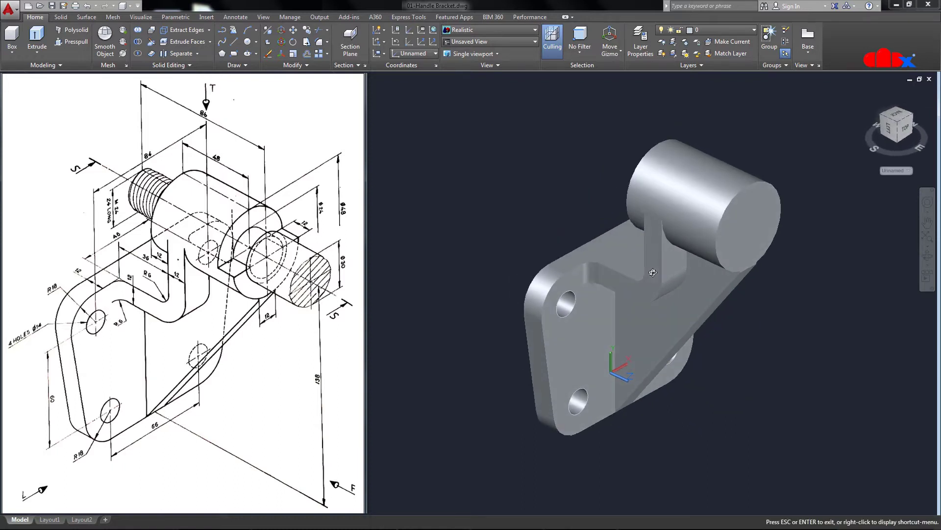
{"action": "left_click", "coordinate": [513, 177]}
{"action": "left_click", "coordinate": [713, 477]}
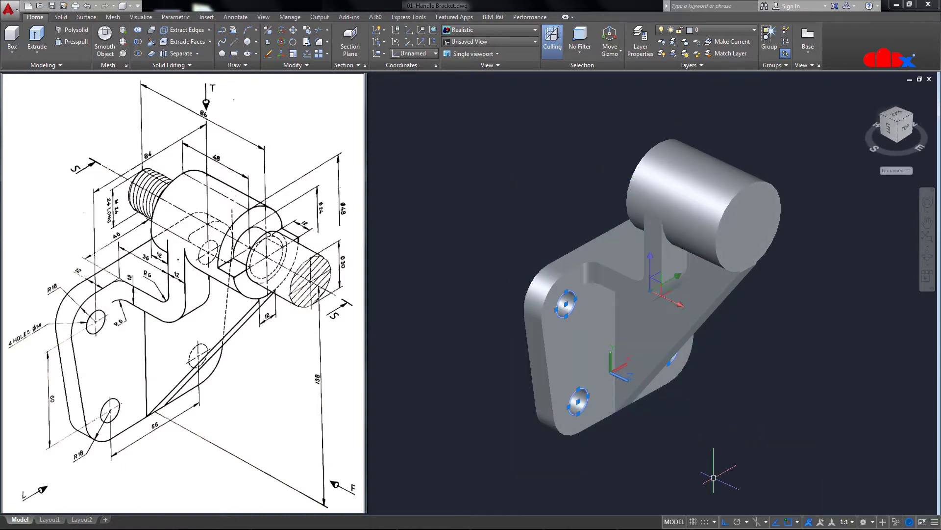
{"action": "middle_click_drag", "start_coordinate": [725, 432], "coordinate": [721, 400], "text": "shift"}
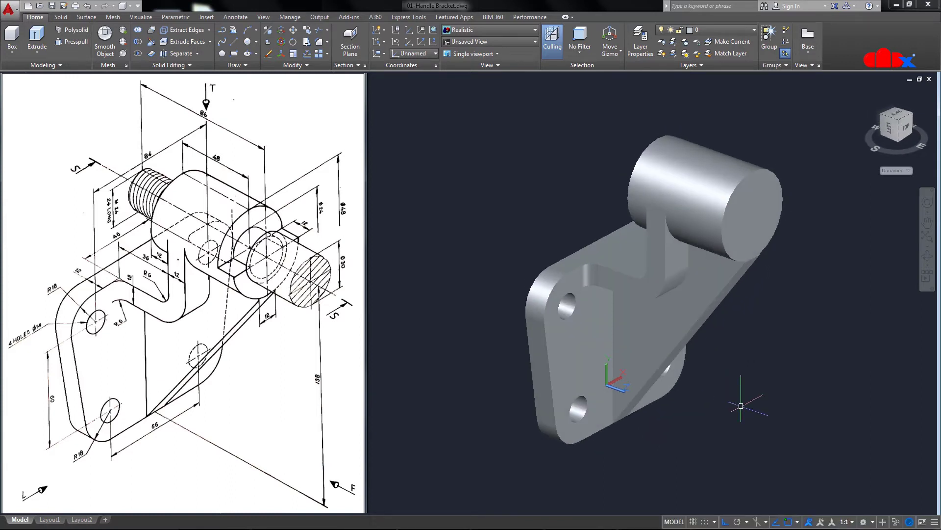
{"action": "key", "text": "Return"}
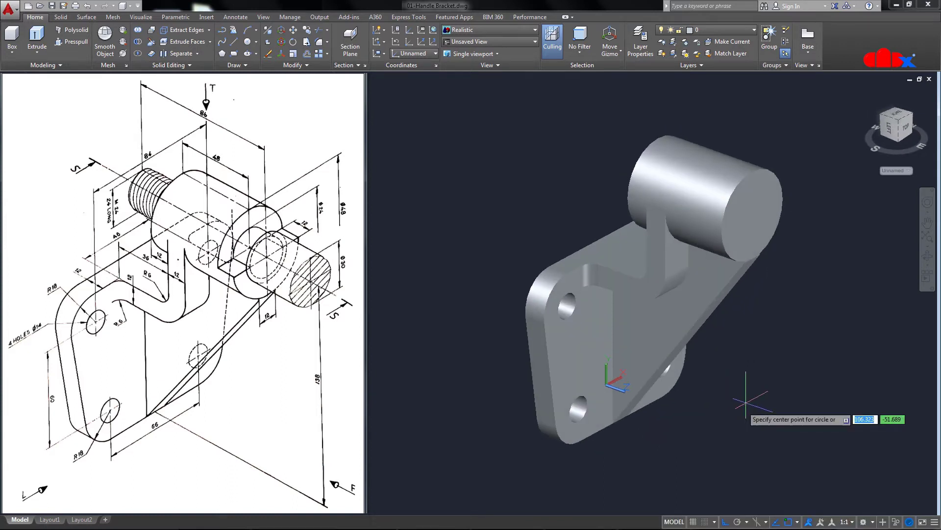
- Draw a circle at the boss end's centre and press-pull it through the cylinder
{"action": "left_click", "coordinate": [755, 214]}
{"action": "type", "text": "d"}
{"action": "key", "text": "Return"}
{"action": "type", "text": "2"}
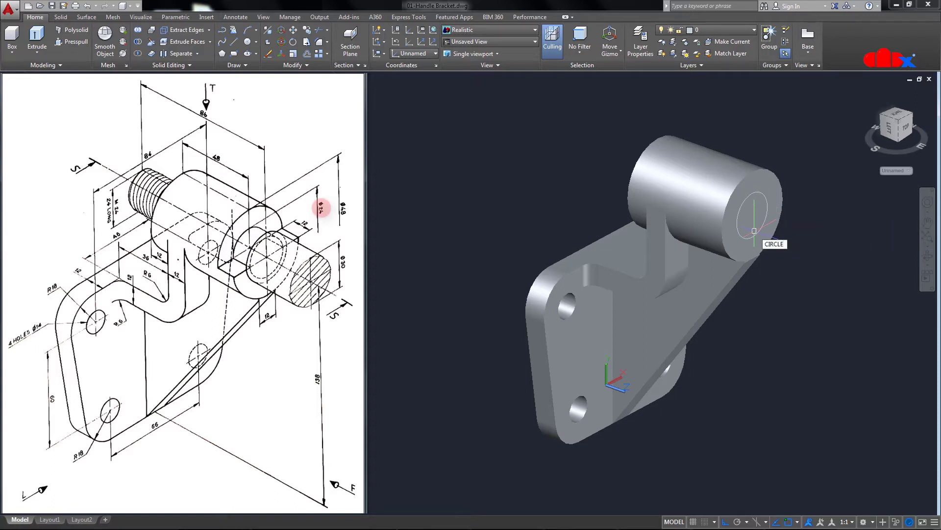
{"action": "key", "text": "Return"}
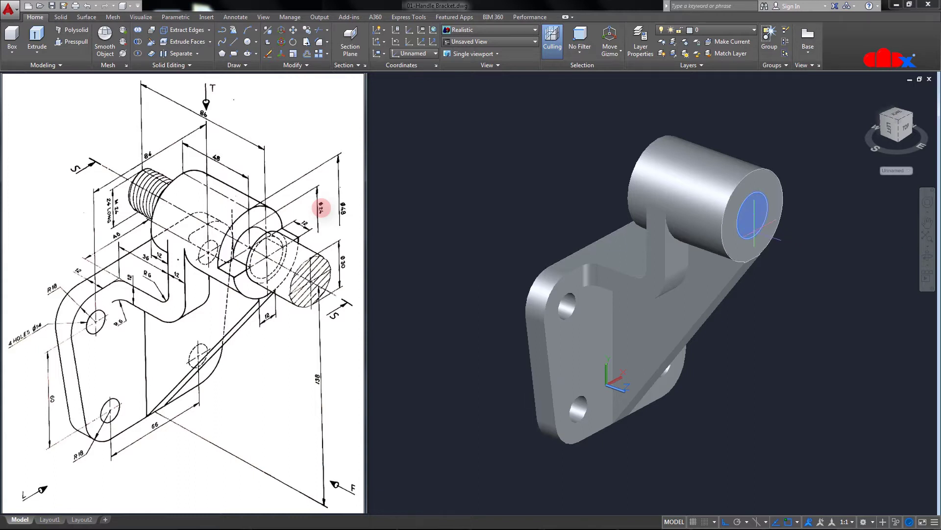
{"action": "left_click", "coordinate": [754, 223]}
{"action": "left_click", "coordinate": [630, 154]}
{"action": "key", "text": "Escape"}
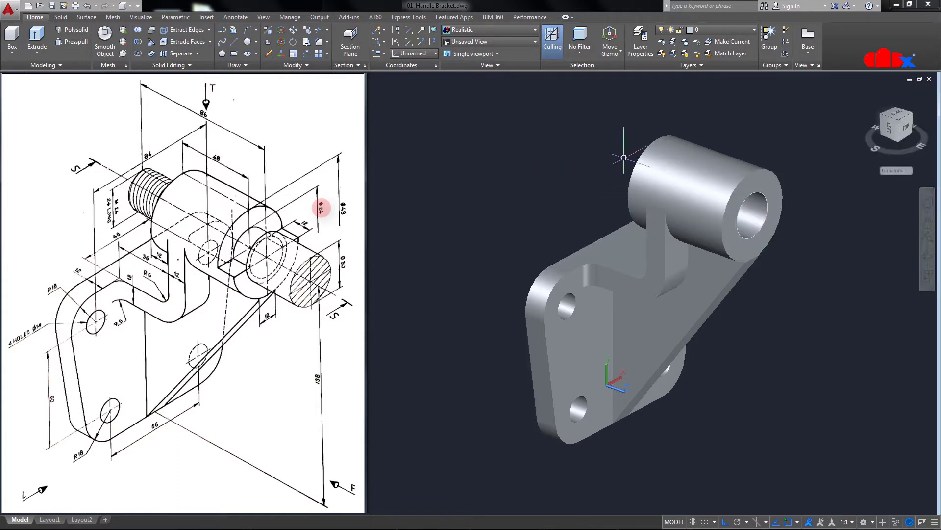
{"action": "left_click", "coordinate": [636, 84]}
{"action": "left_click", "coordinate": [822, 271]}
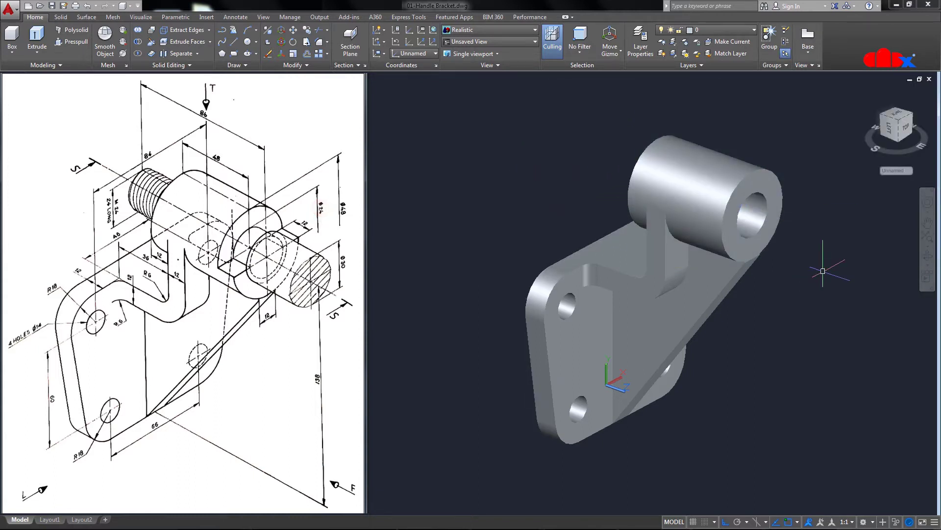
{"action": "key", "text": "Return"}
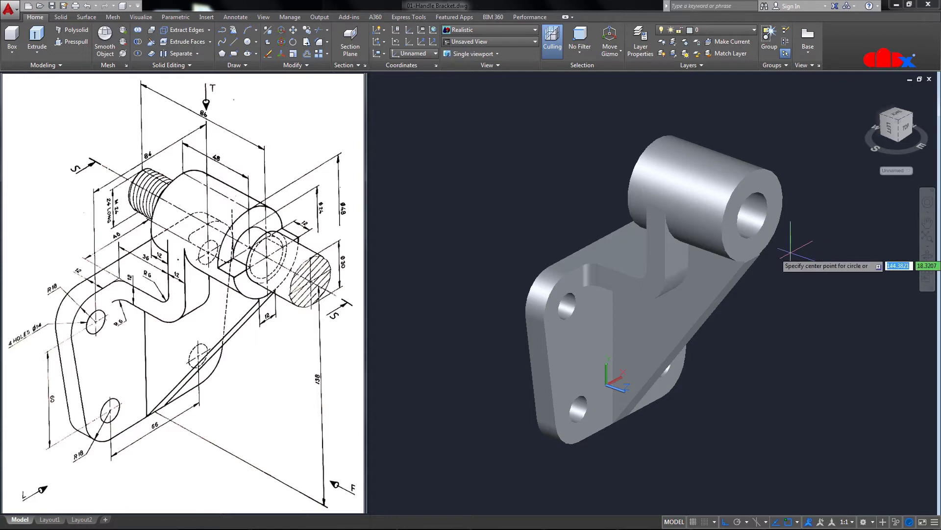
- Draw a Ø48 circle around the bore and a line from its quadrant across the boss end
{"action": "left_click", "coordinate": [754, 223]}
{"action": "type", "text": "24"}
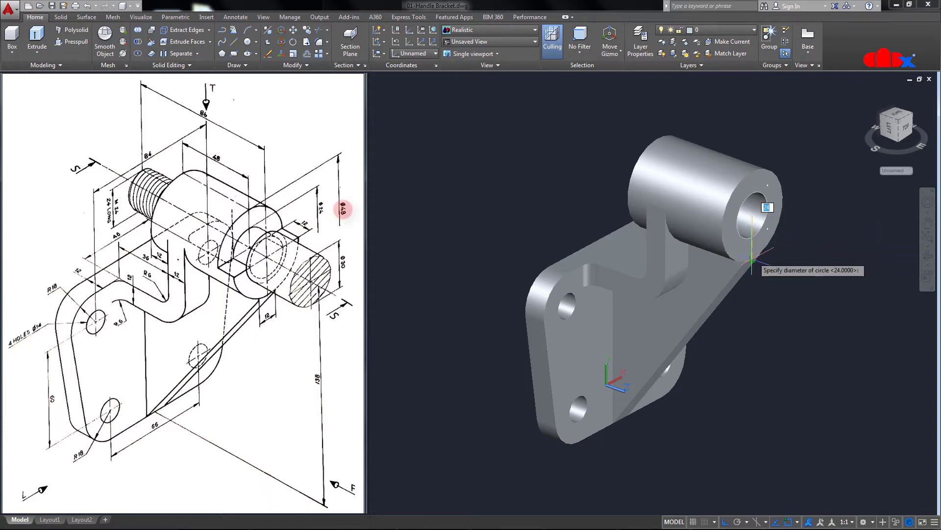
{"action": "key", "text": "Return"}
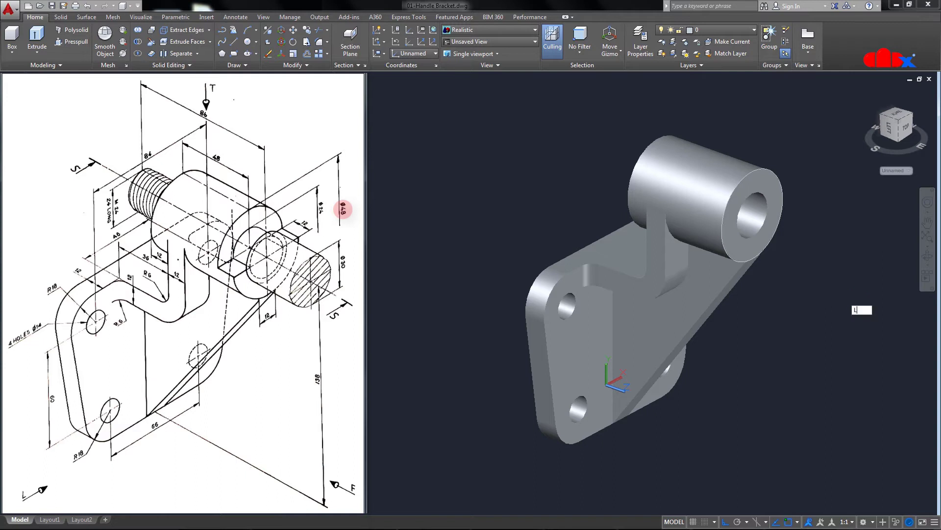
{"action": "type", "text": "L"}
{"action": "key", "text": "Return"}
{"action": "right_click", "coordinate": [832, 284], "text": "shift"}
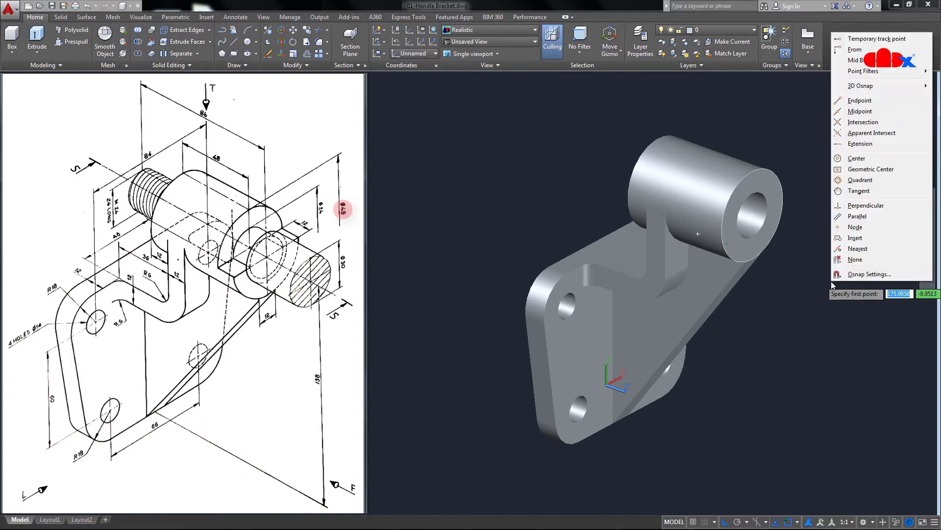
{"action": "left_click", "coordinate": [856, 184]}
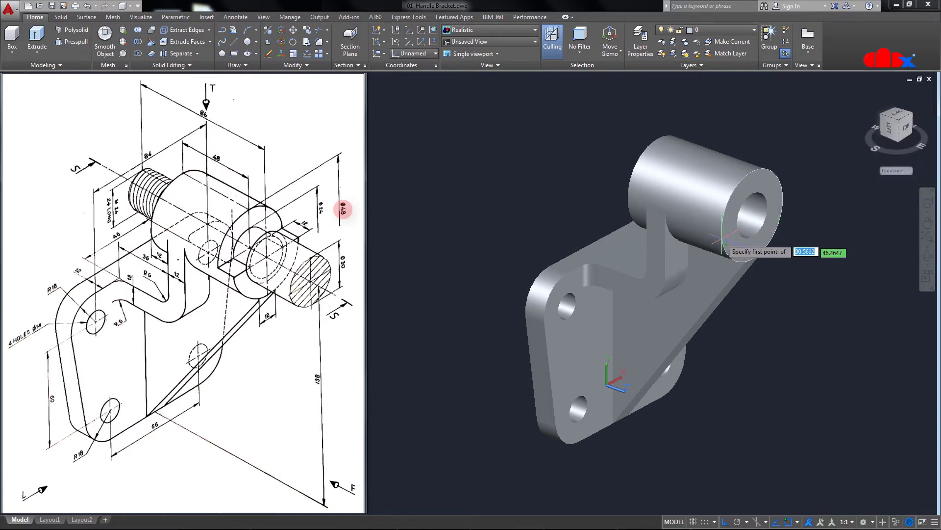
{"action": "left_click", "coordinate": [783, 198]}
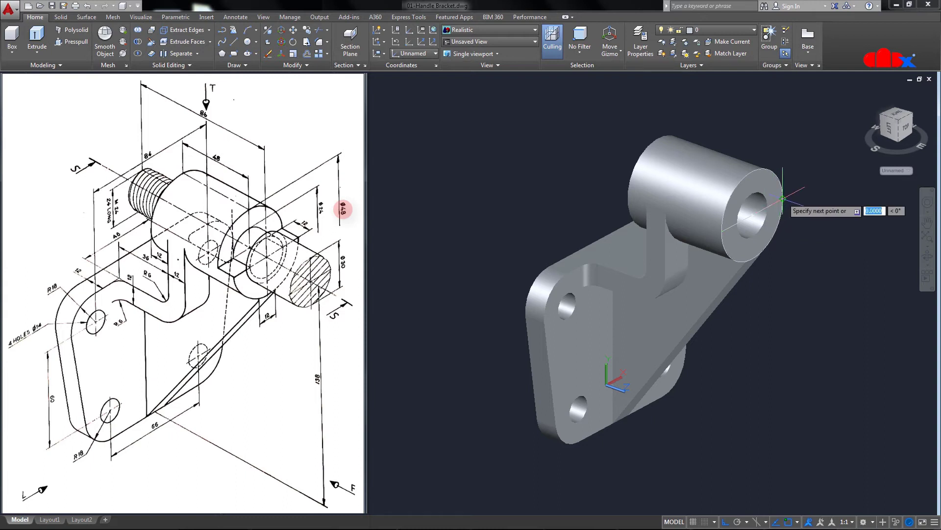
{"action": "key", "text": "Return"}
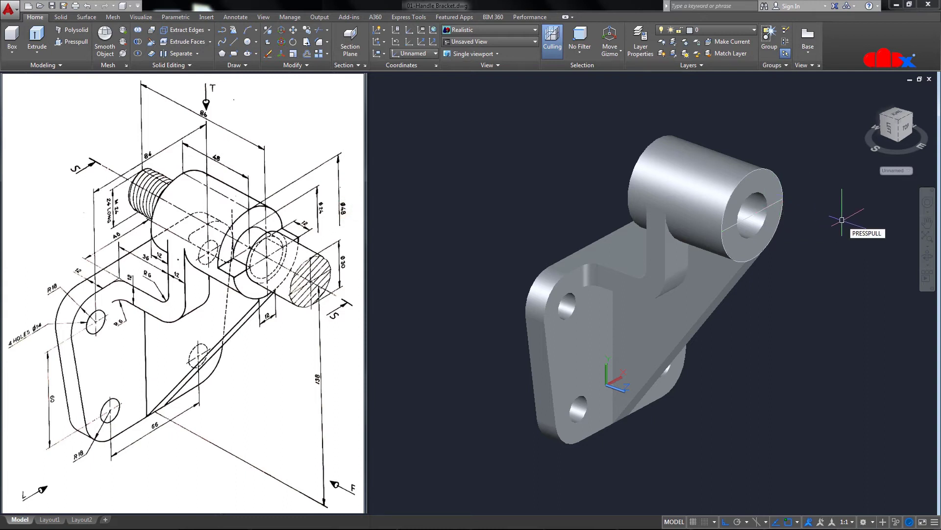
- Press-pull the upper half-ring 12 deep and switch to the Shaded with edges visual style
{"action": "type", "text": "PRESSPULL"}
{"action": "key", "text": "Return"}
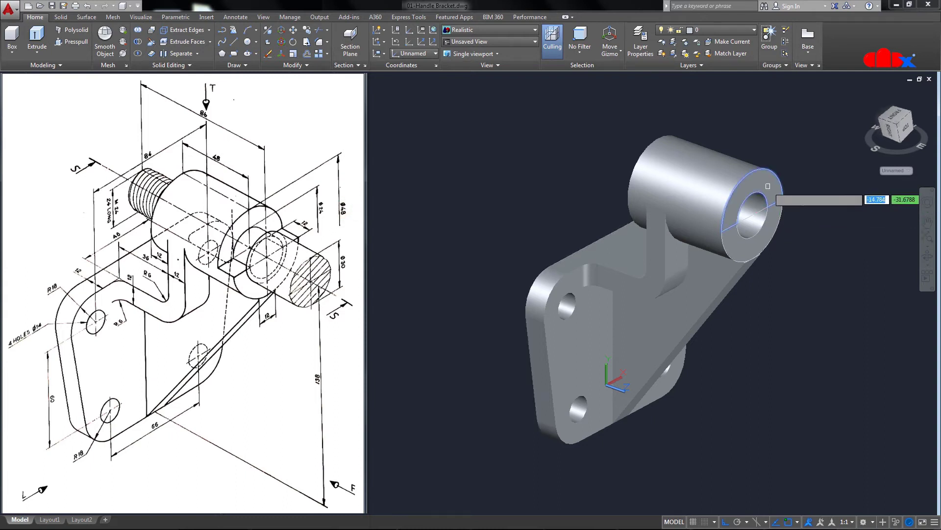
{"action": "left_click", "coordinate": [774, 195]}
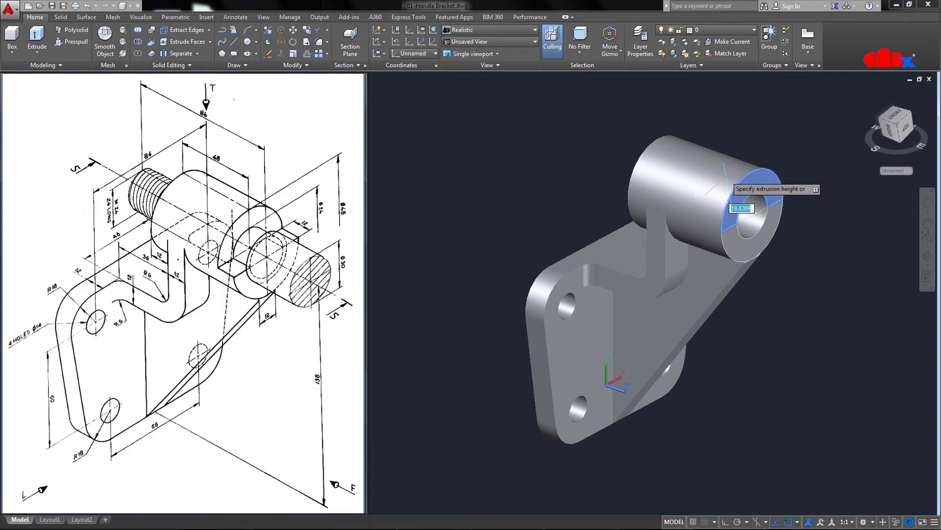
{"action": "left_click", "coordinate": [304, 225]}
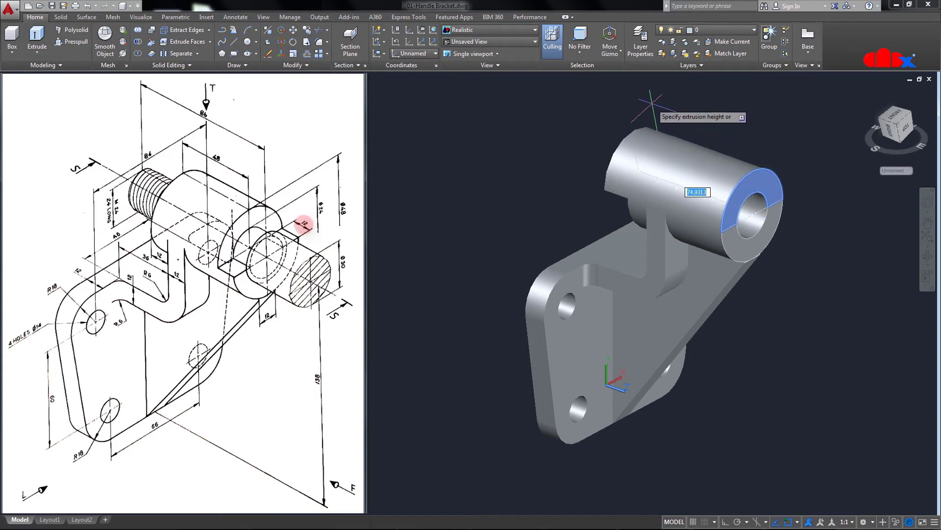
{"action": "key", "text": "Return"}
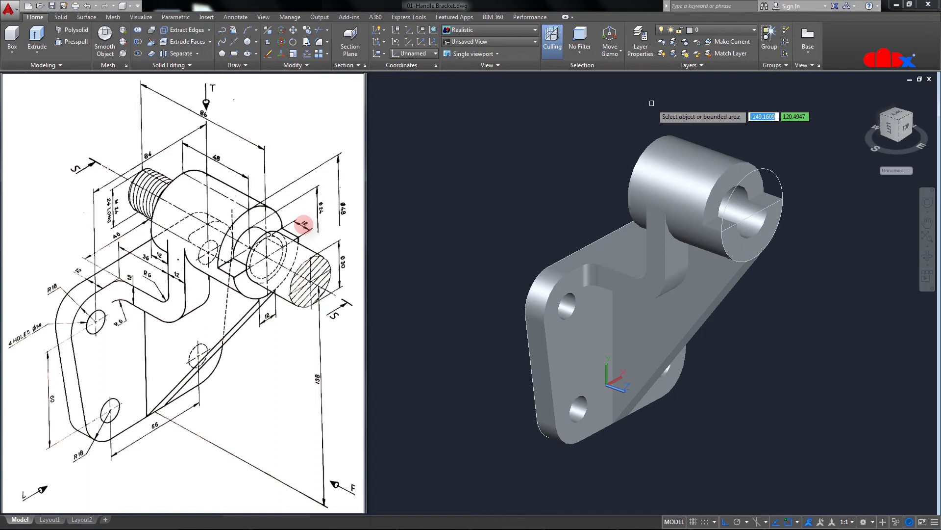
{"action": "key", "text": "Escape"}
{"action": "left_click_drag", "start_coordinate": [690, 107], "coordinate": [799, 273]}
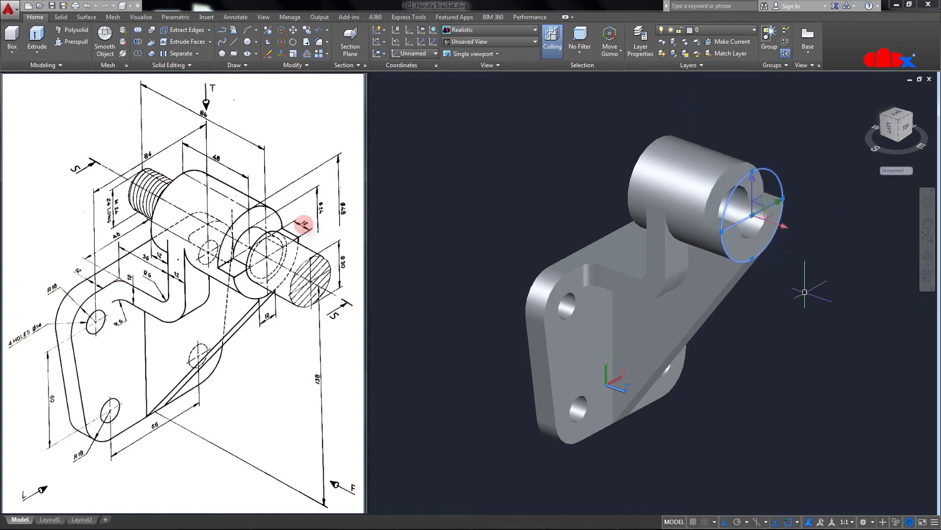
{"action": "middle_click_drag", "start_coordinate": [800, 310], "coordinate": [760, 341], "text": "shift"}
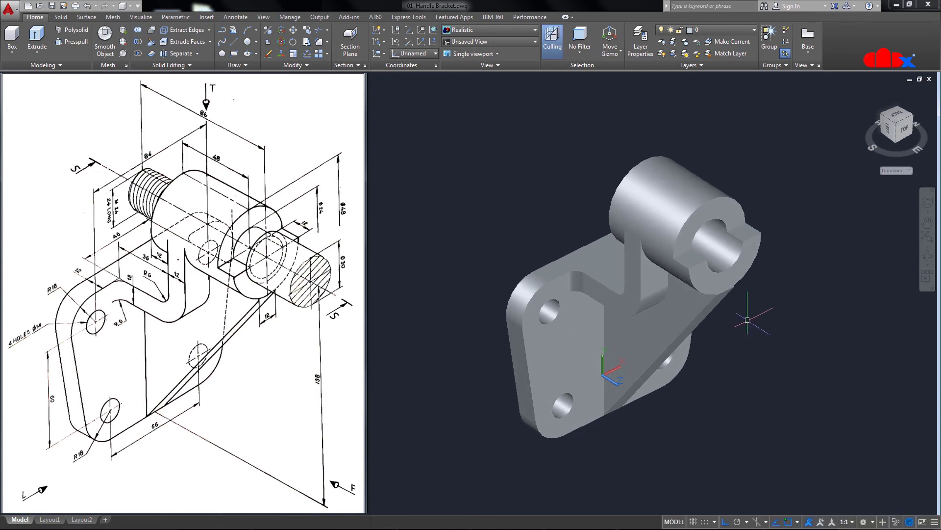
{"action": "left_click", "coordinate": [490, 31]}
{"action": "left_click", "coordinate": [504, 88]}
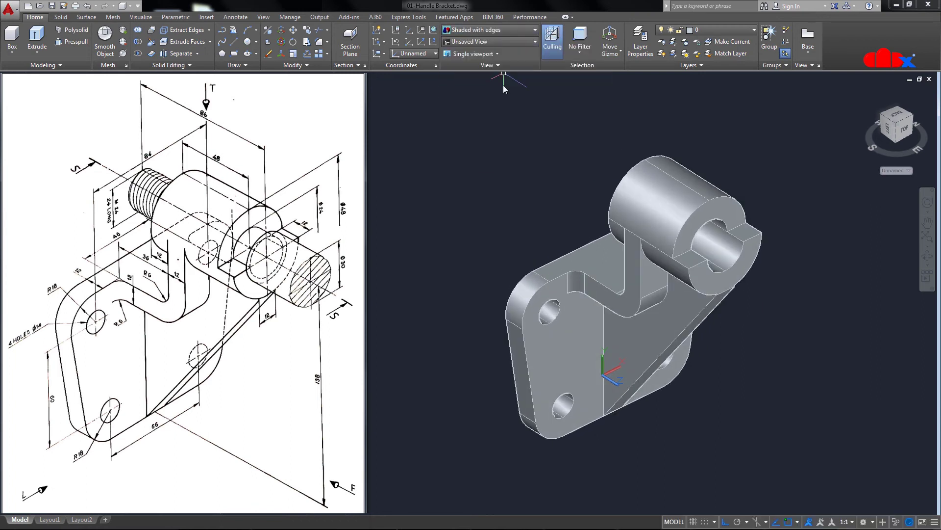